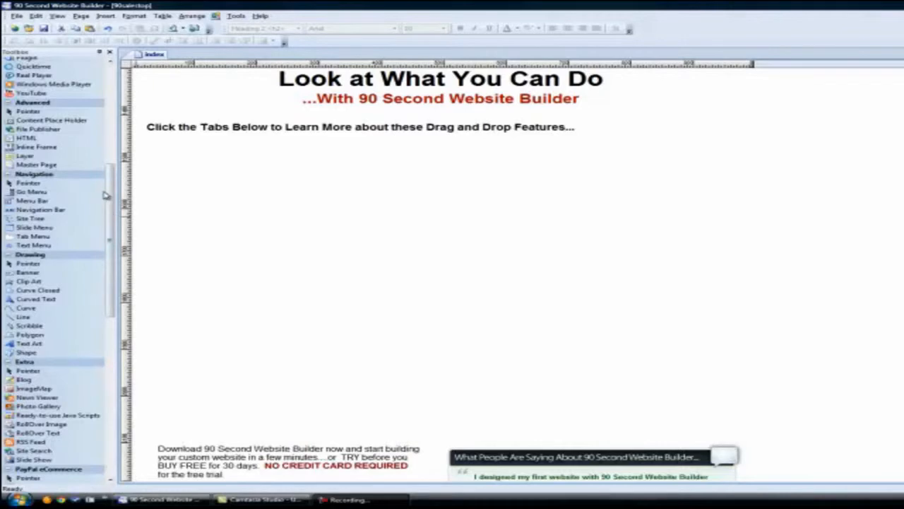
Insert a jQuery Tabs object below the "Click the Tabs Below" line and enlarge it to fill most of the blank area.
scroll(105, 194, down, 3)
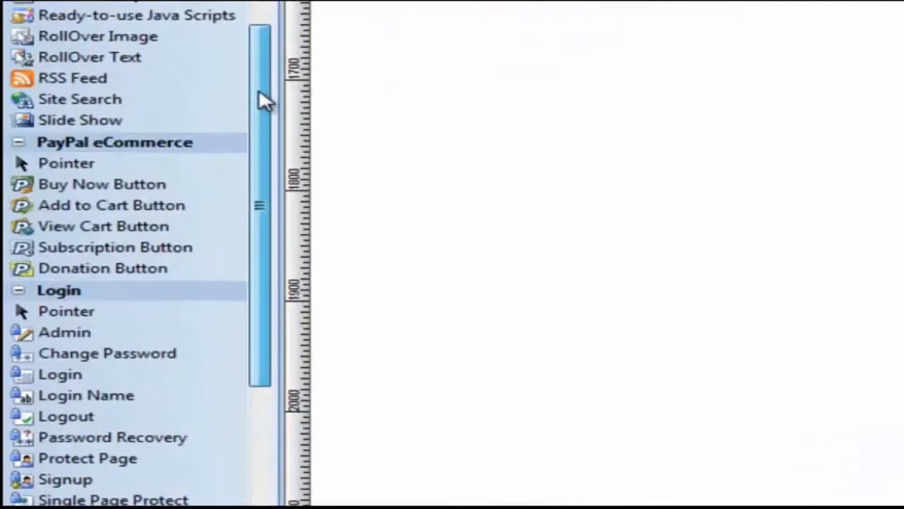
drag(259, 93, 278, 262)
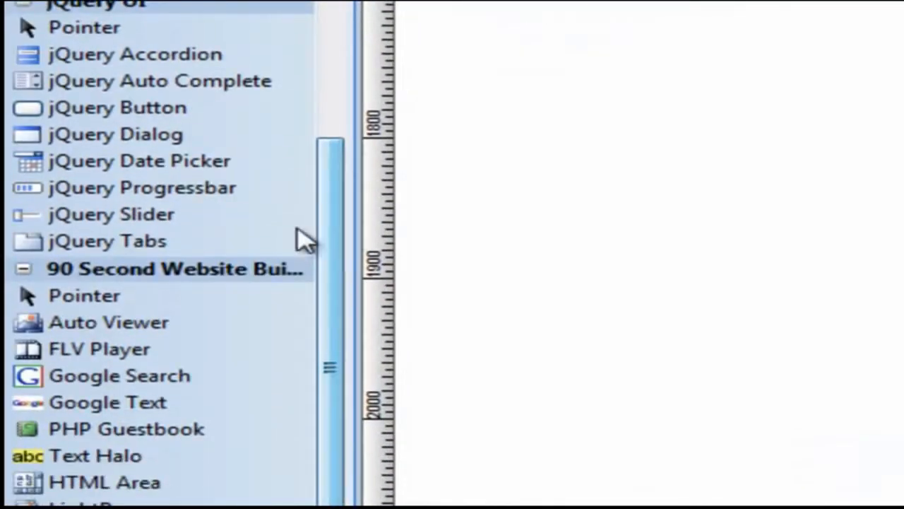
click(140, 246)
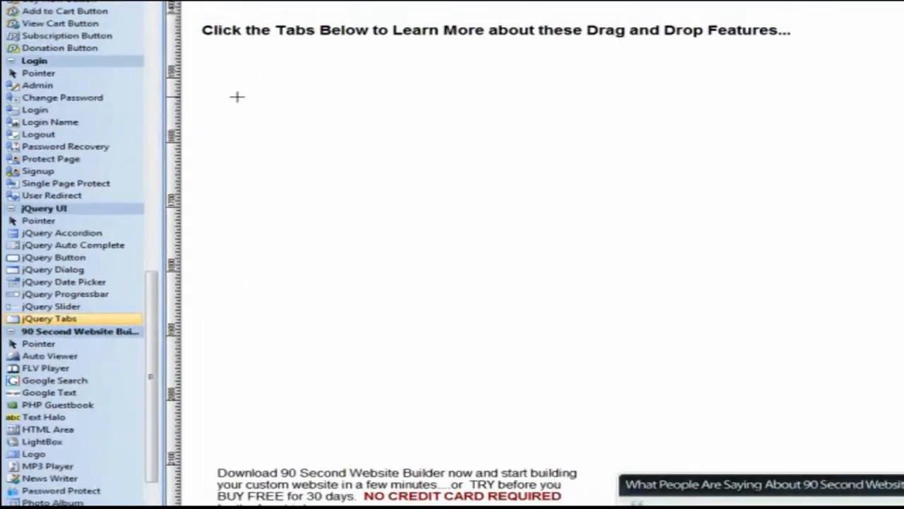
drag(203, 136, 617, 232)
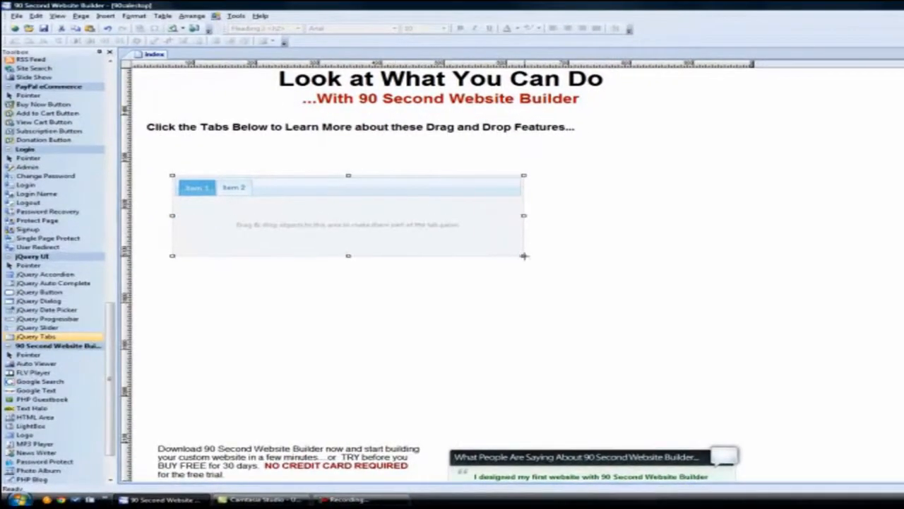
drag(523, 258, 647, 400)
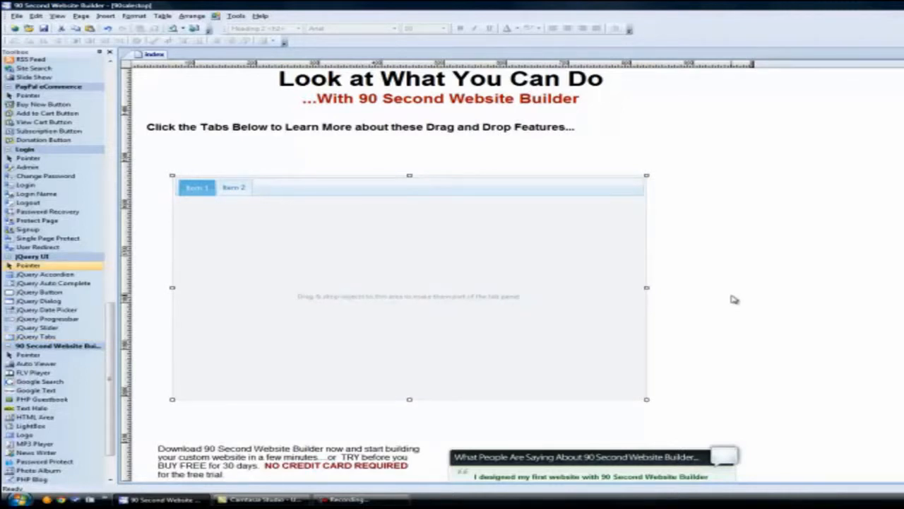
View the tab panel's properties without changing them, and switch between its Item 1 and Item 2 tabs.
double_click(441, 235)
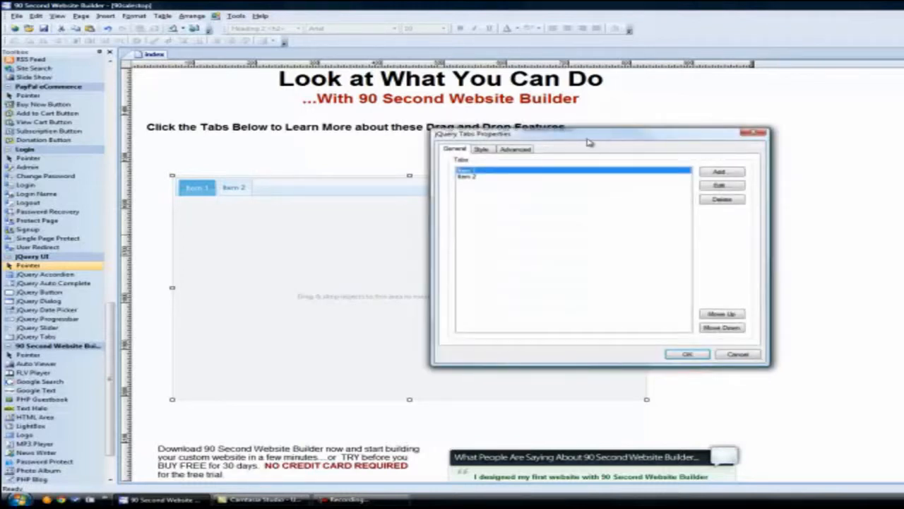
drag(590, 139, 466, 129)
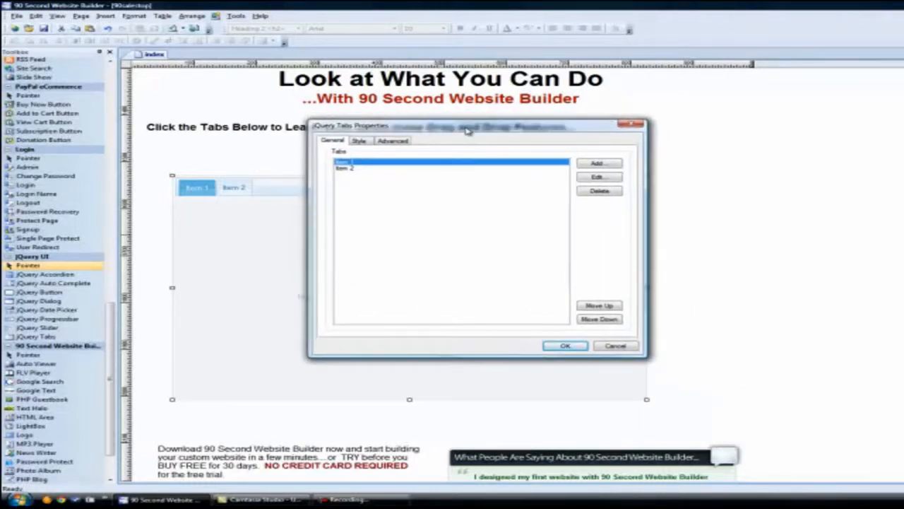
click(624, 347)
click(236, 188)
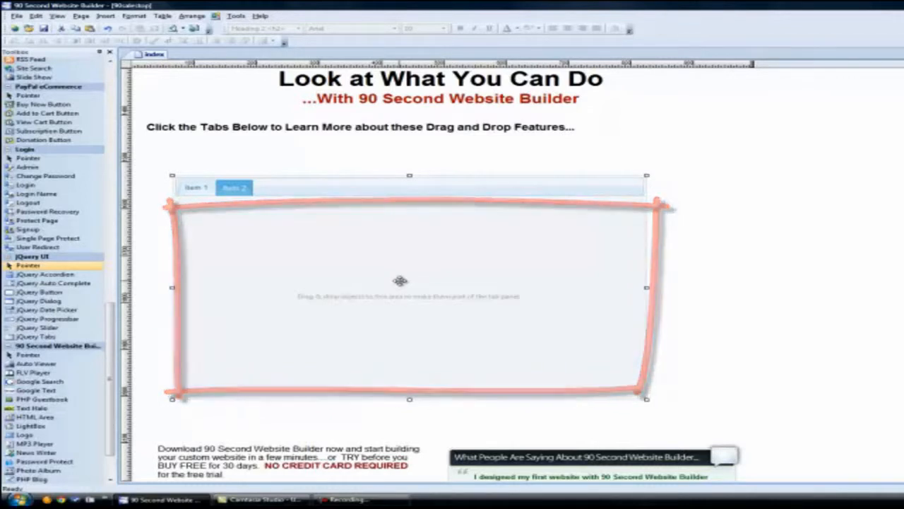
click(197, 189)
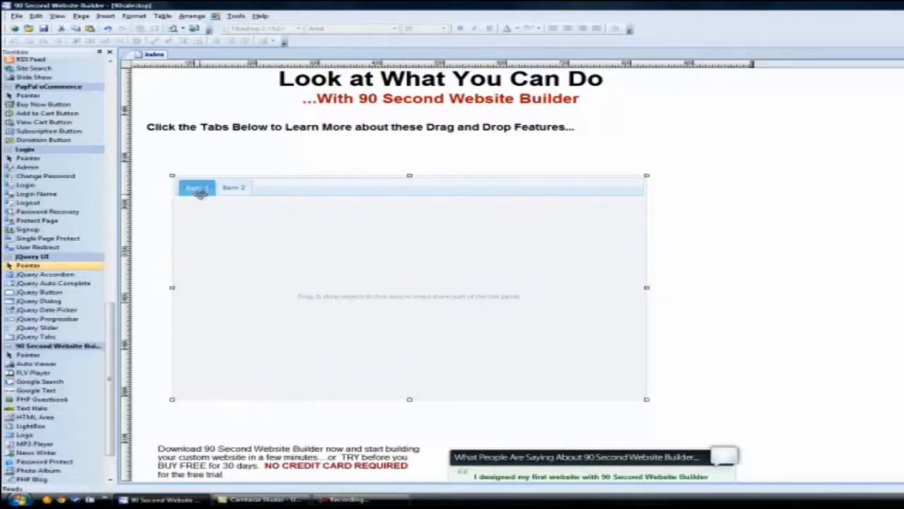
click(233, 188)
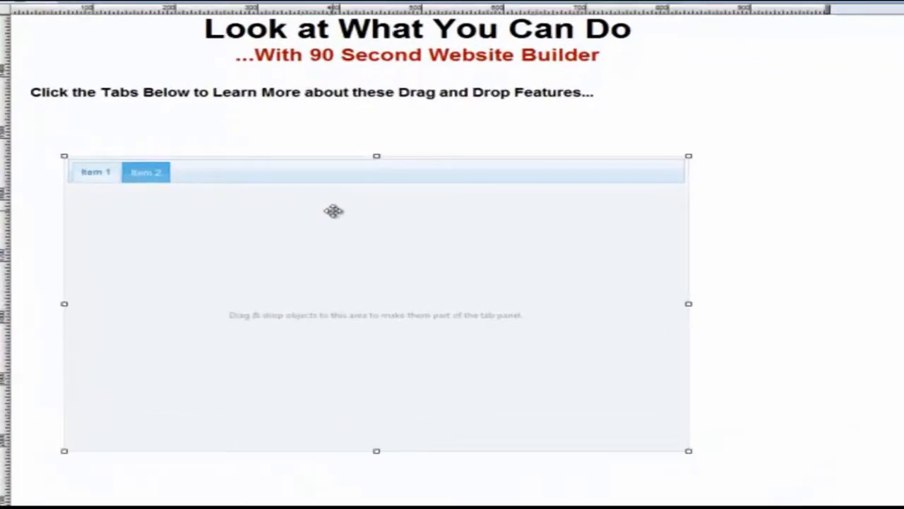
Try adding a third tab named Item 3 in the tab panel's properties, and cancel the change.
double_click(376, 216)
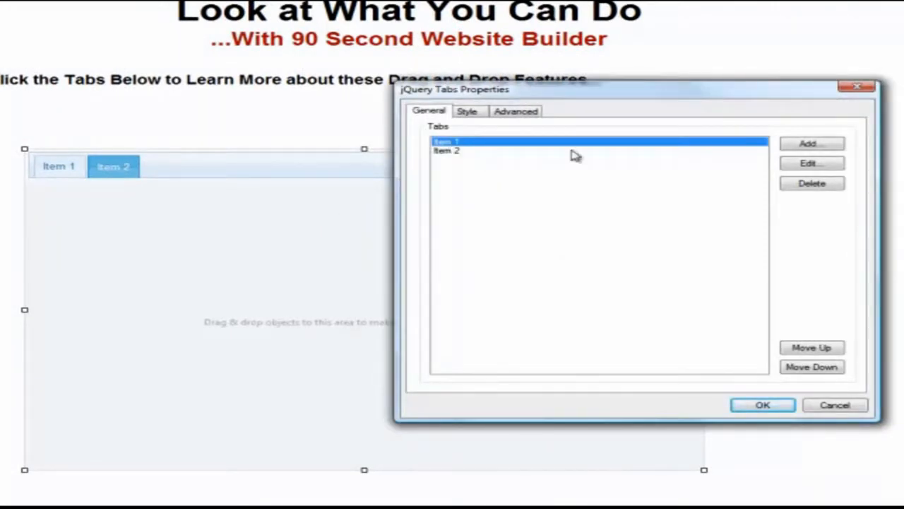
click(820, 145)
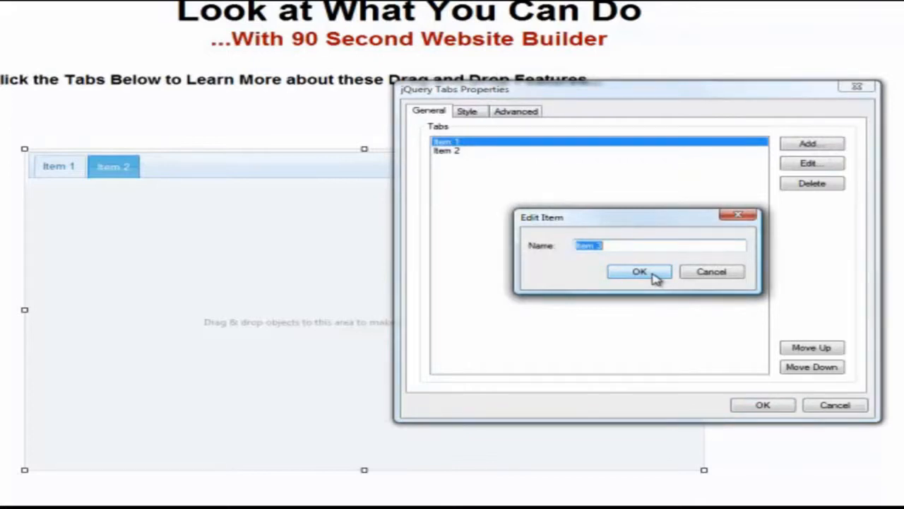
click(704, 277)
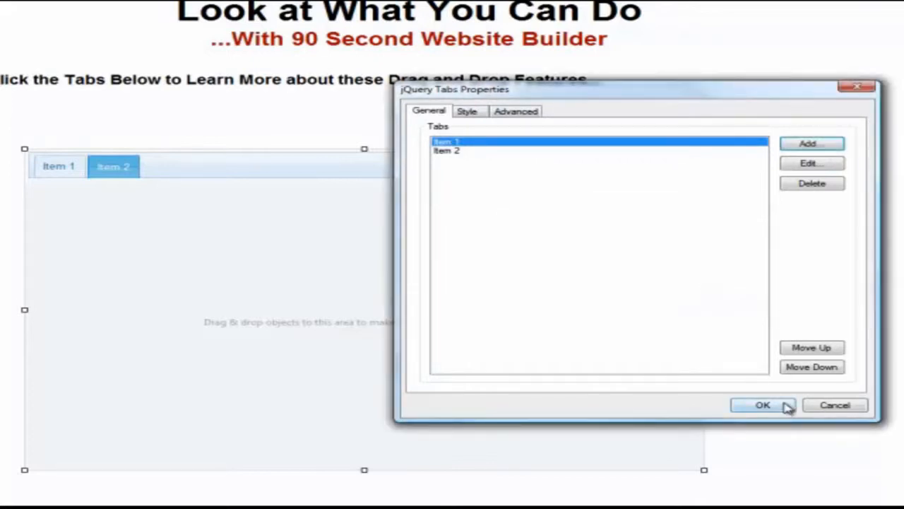
click(832, 407)
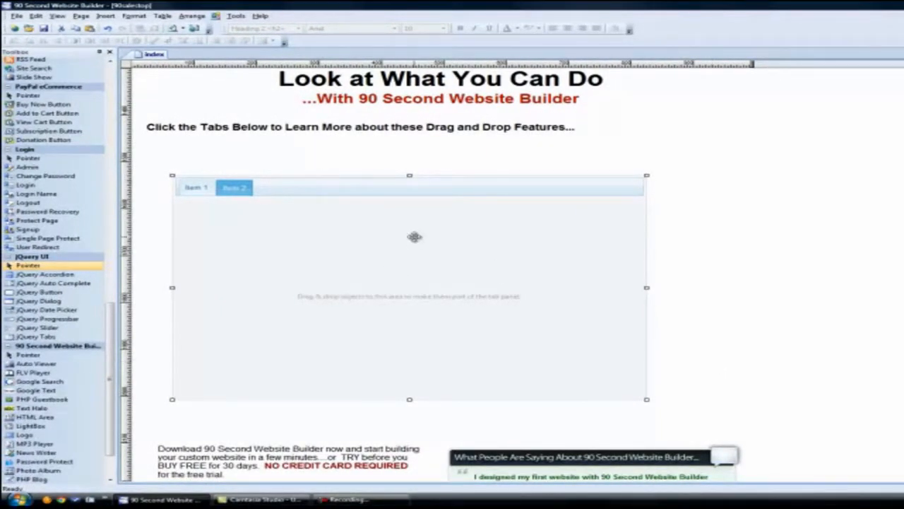
Delete the blank tab panel and move the finished tab panel from beside the page into its place.
key(Delete)
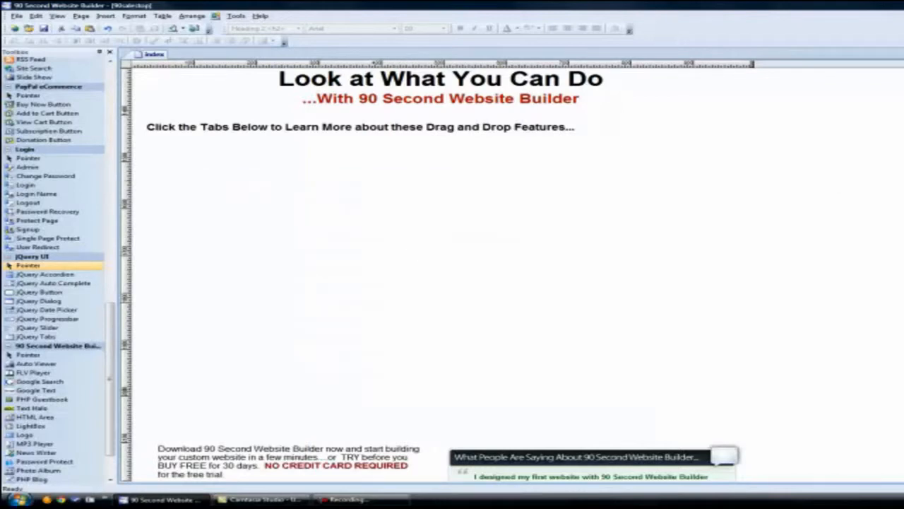
drag(900, 390, 199, 402)
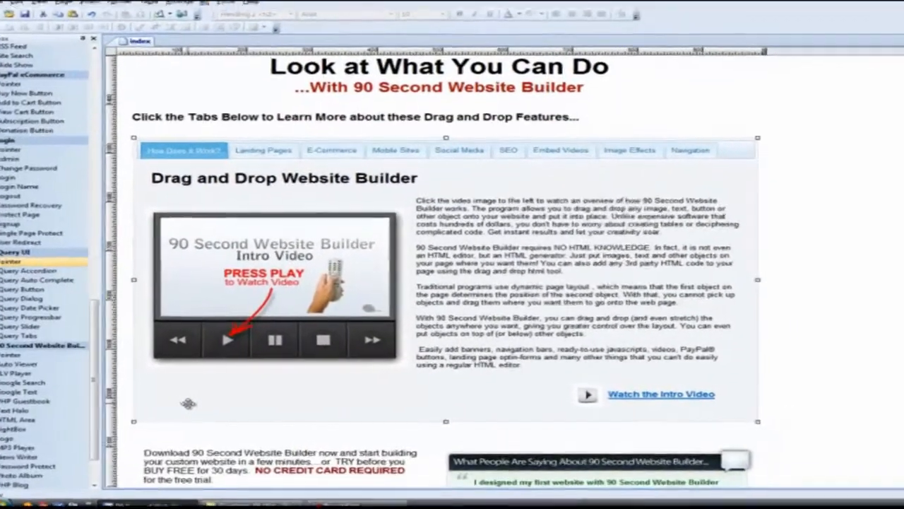
Examine the tab names in the finished panel's properties, from How Does it Work? to Navigation, and close them unchanged.
double_click(730, 178)
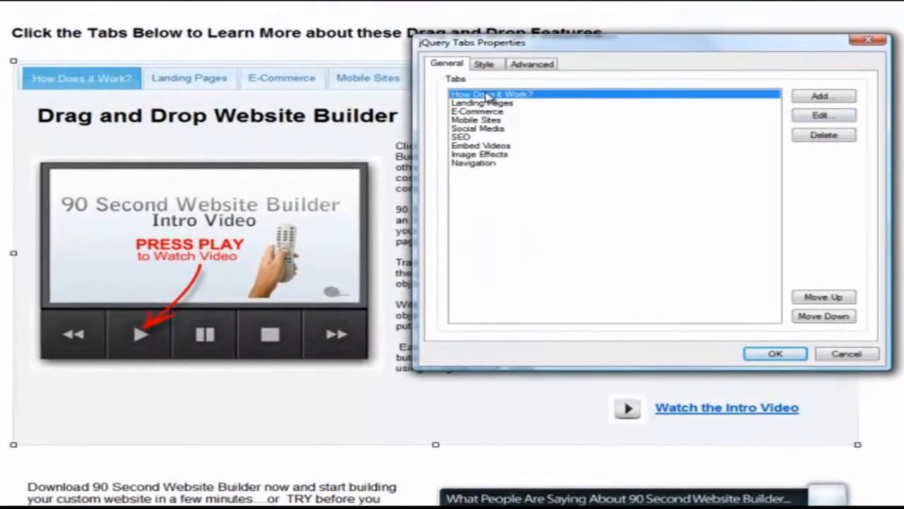
click(483, 103)
click(486, 112)
click(486, 120)
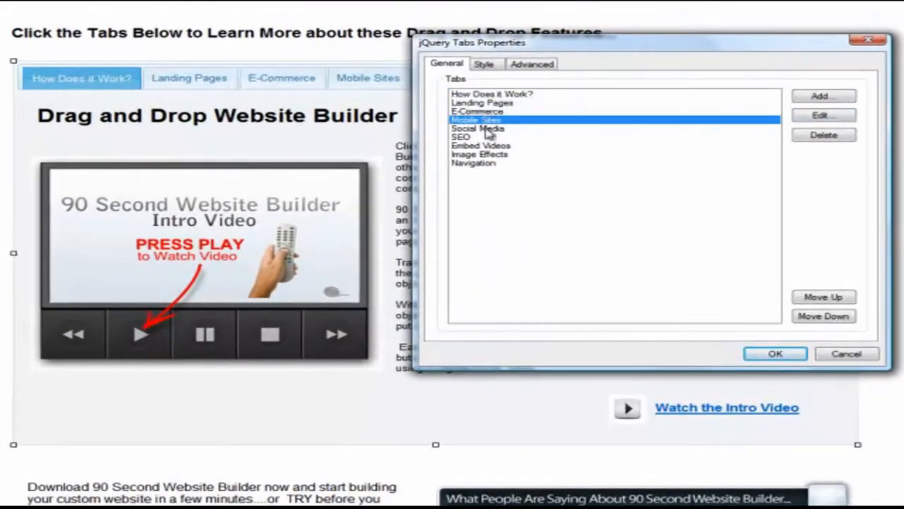
click(483, 128)
click(477, 137)
click(479, 146)
click(479, 154)
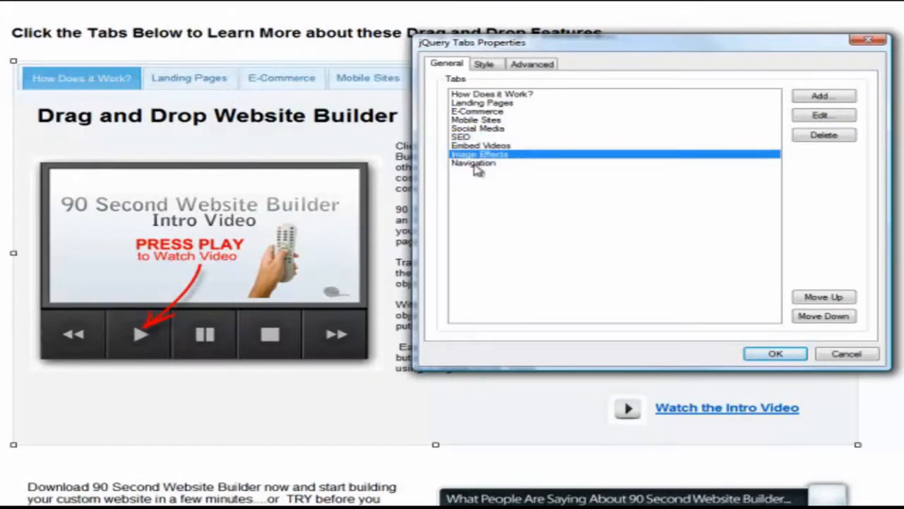
click(475, 163)
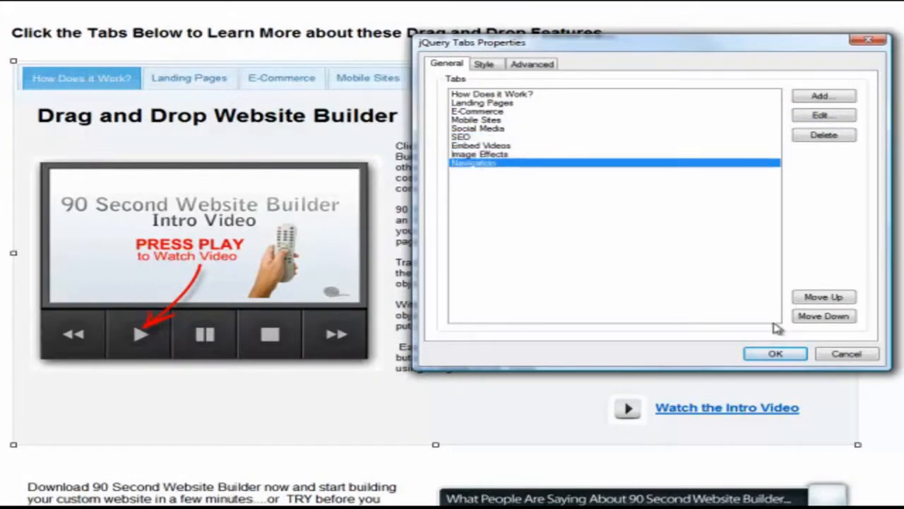
click(846, 354)
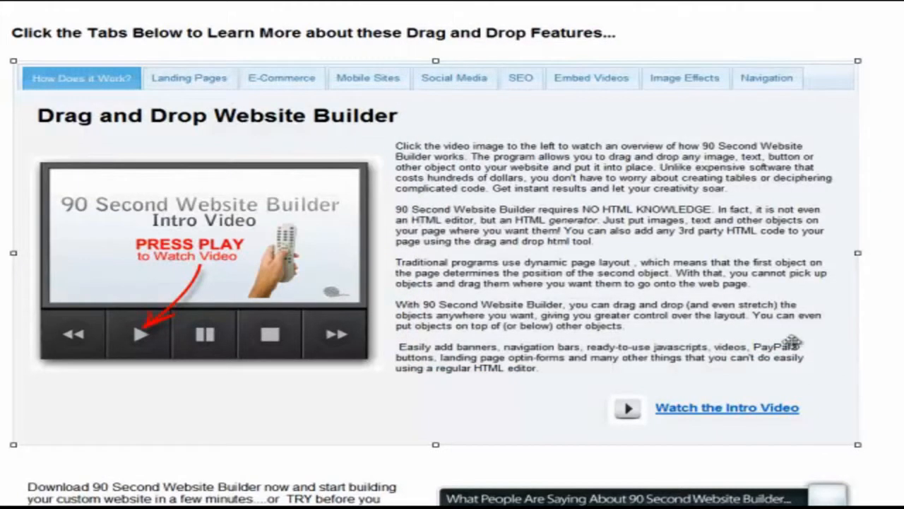
Look through the content of each tab from Landing Pages to Navigation, and return to the How Does it Work? tab.
click(200, 78)
click(283, 77)
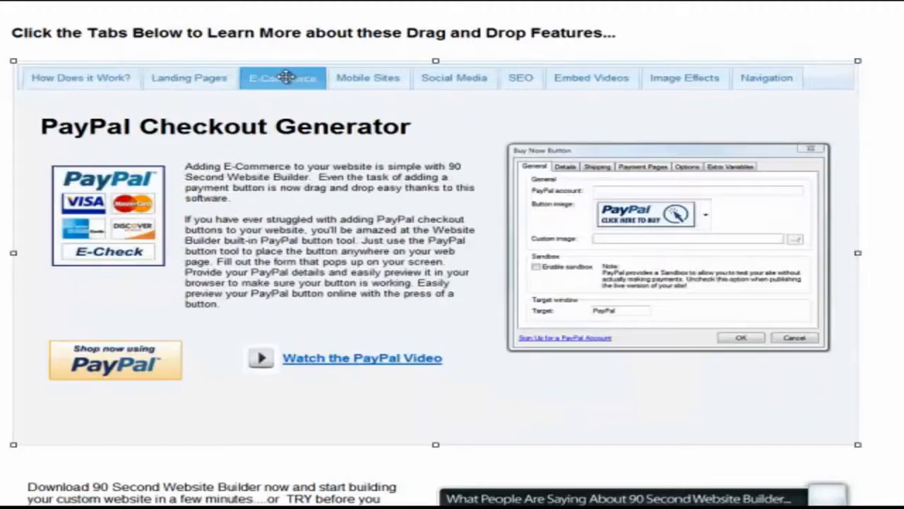
click(364, 77)
click(450, 80)
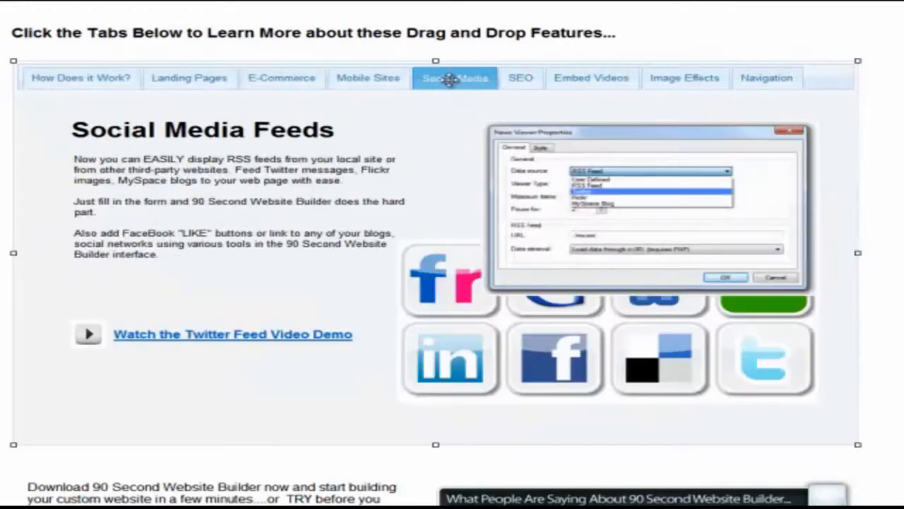
click(521, 77)
click(591, 77)
click(684, 78)
click(748, 77)
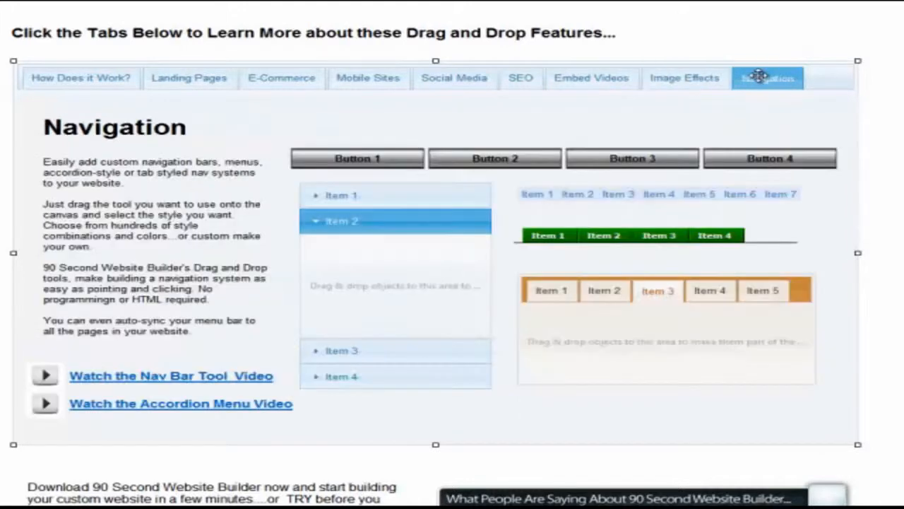
click(61, 78)
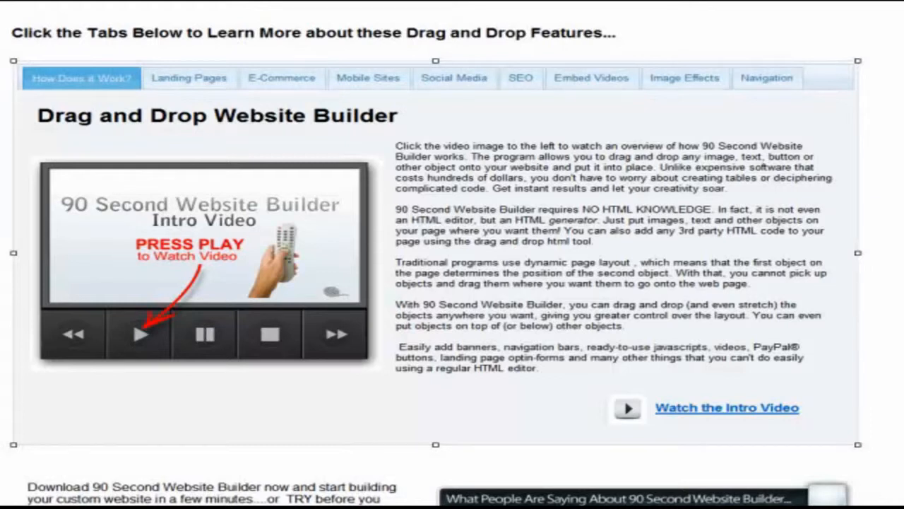
Move the intro video image out of the tab panel and back in beside the text on the How Does it Work? tab.
click(161, 258)
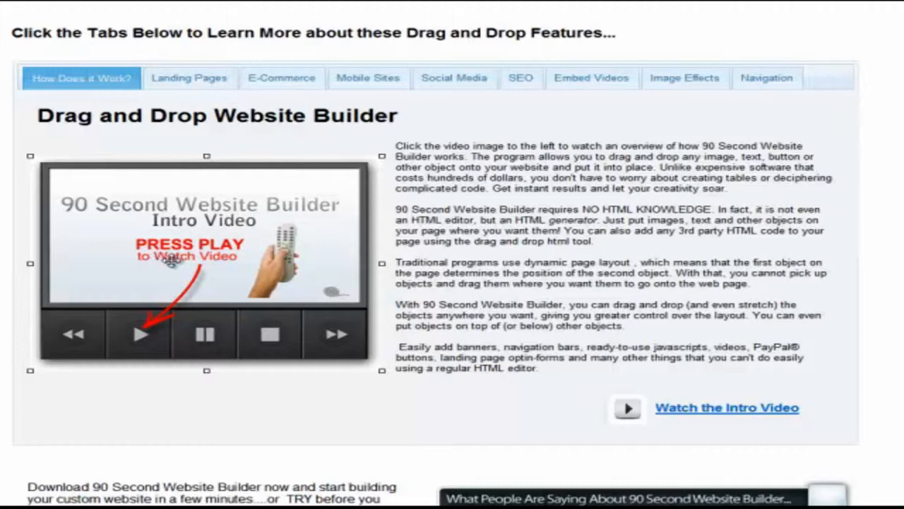
drag(171, 260, 903, 292)
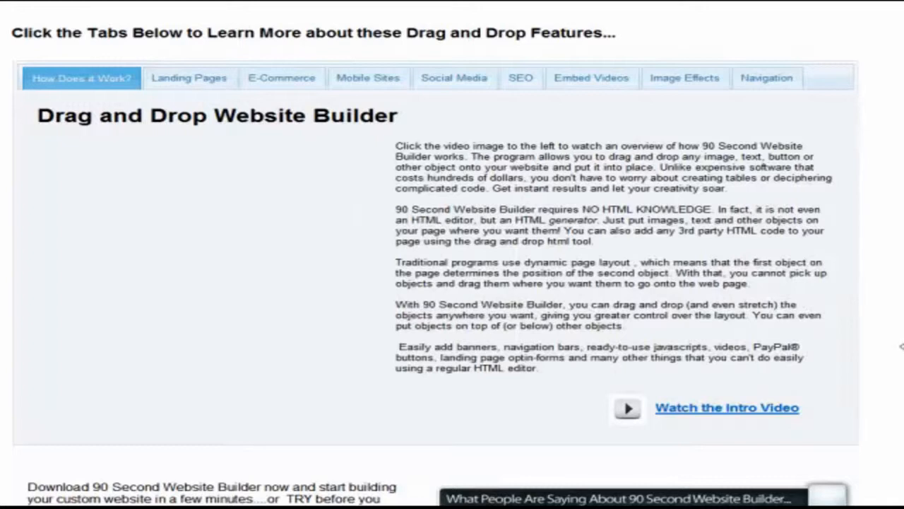
drag(903, 293, 654, 247)
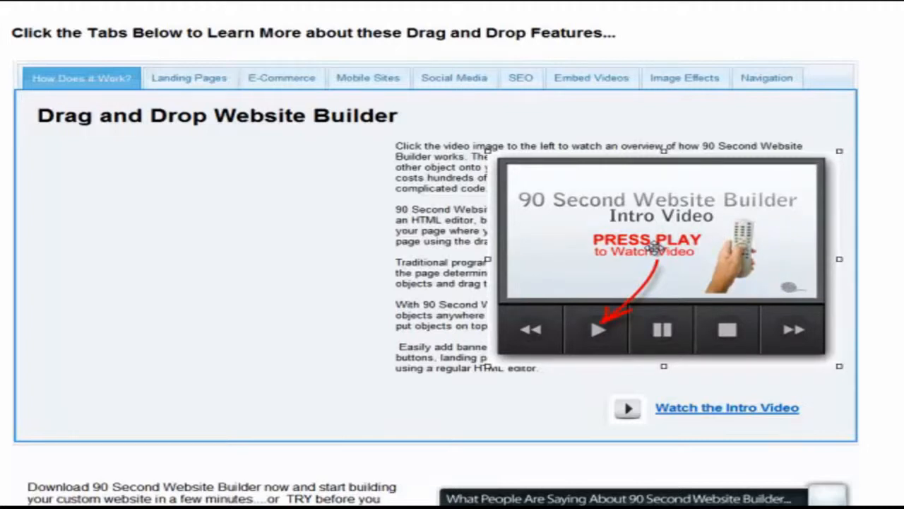
drag(654, 248, 692, 255)
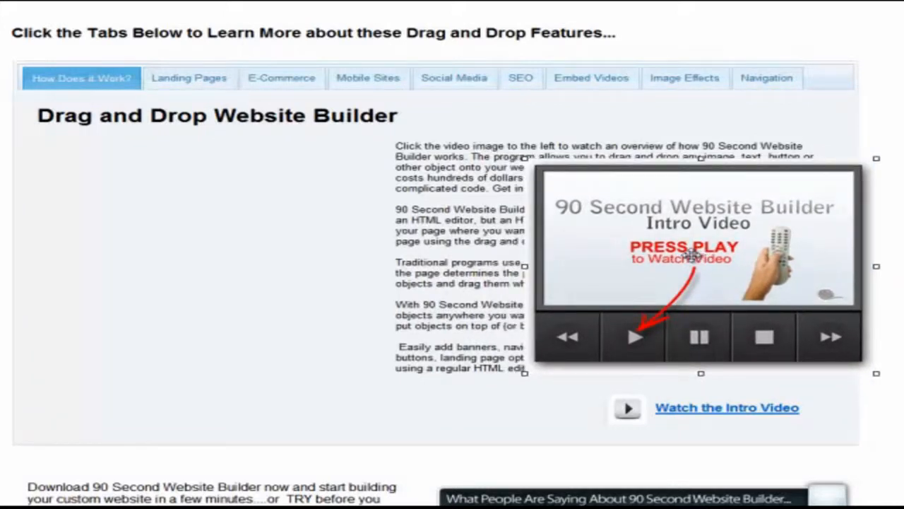
drag(692, 255, 195, 244)
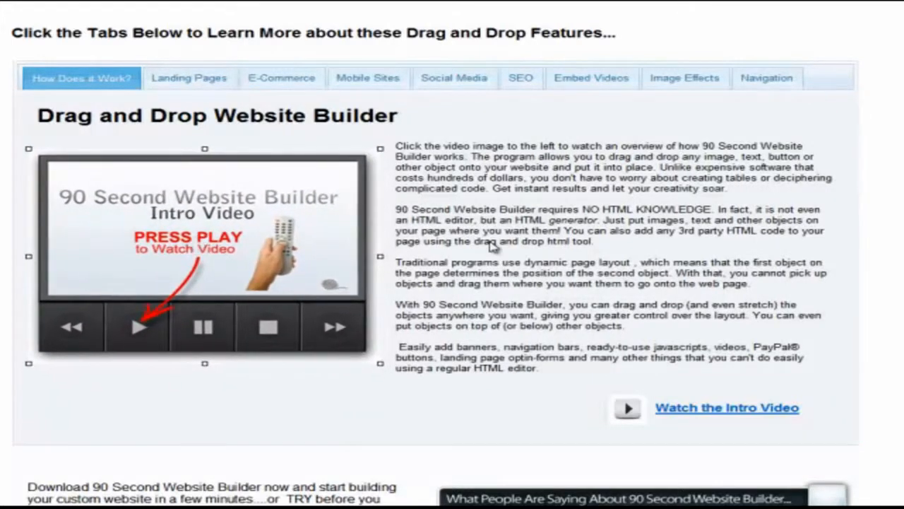
Add a text box beside the Drag and Drop Website Builder heading and replace its placeholder with "jhdh hjksahdjh as".
click(489, 241)
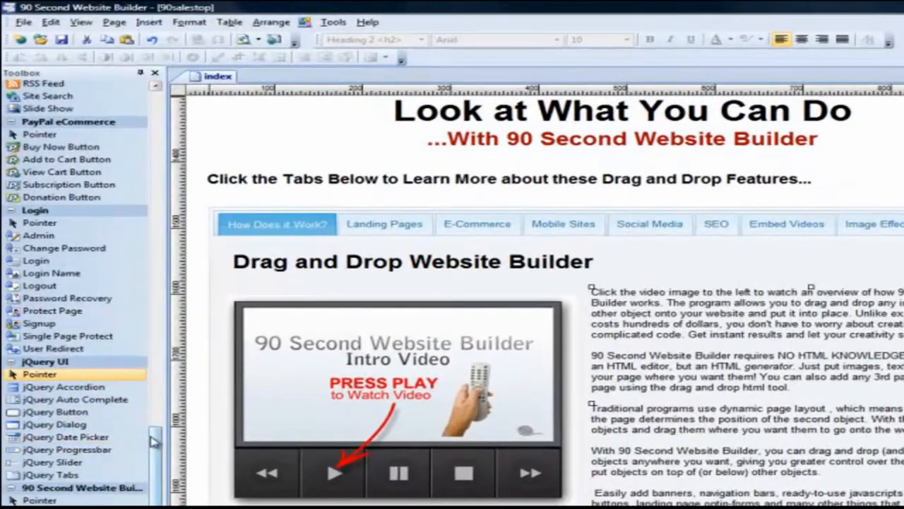
drag(154, 442, 181, 95)
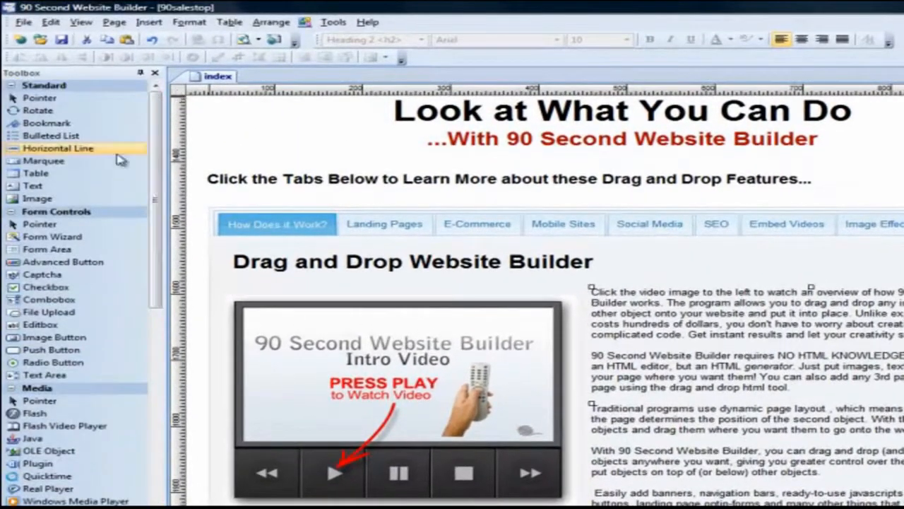
click(41, 185)
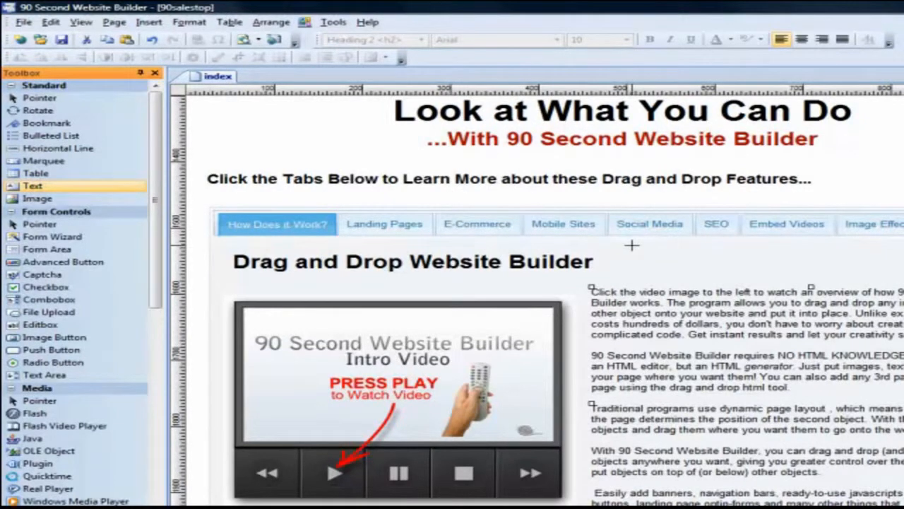
drag(632, 245, 797, 258)
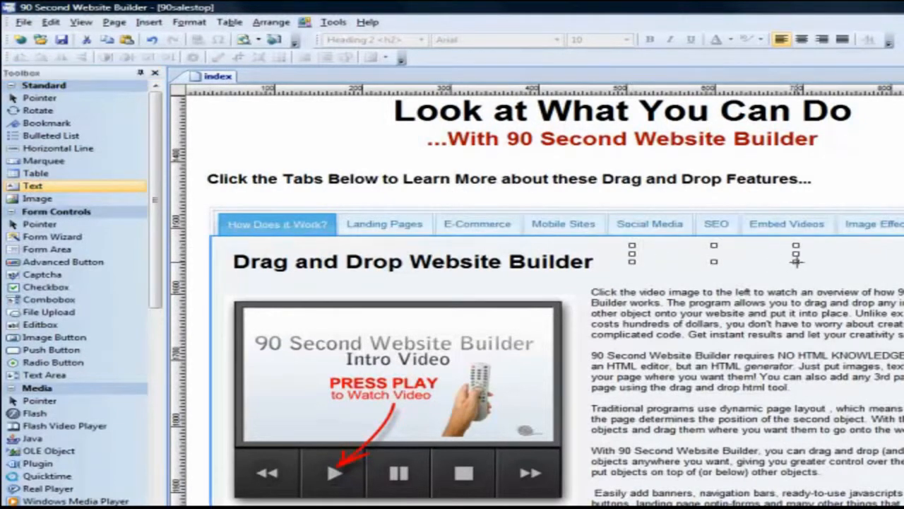
double_click(715, 249)
drag(738, 252, 627, 255)
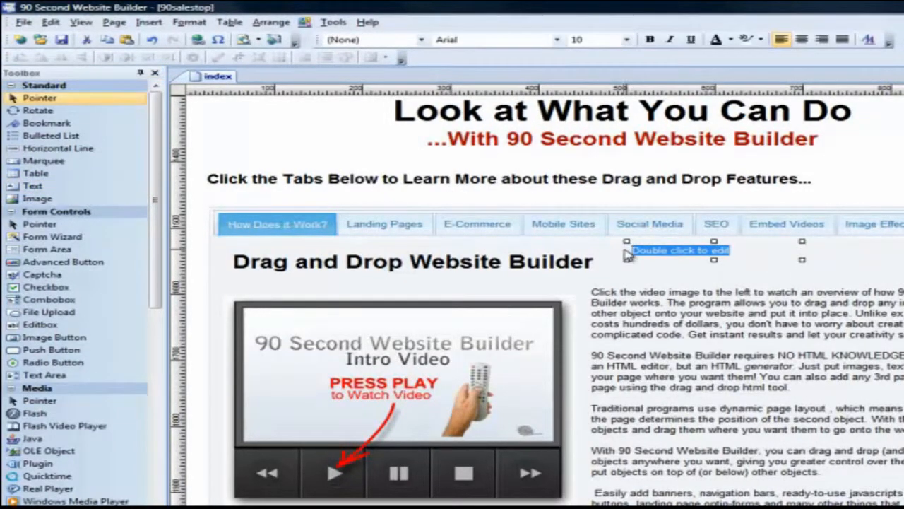
text(Nhdh hjksahdjh as)
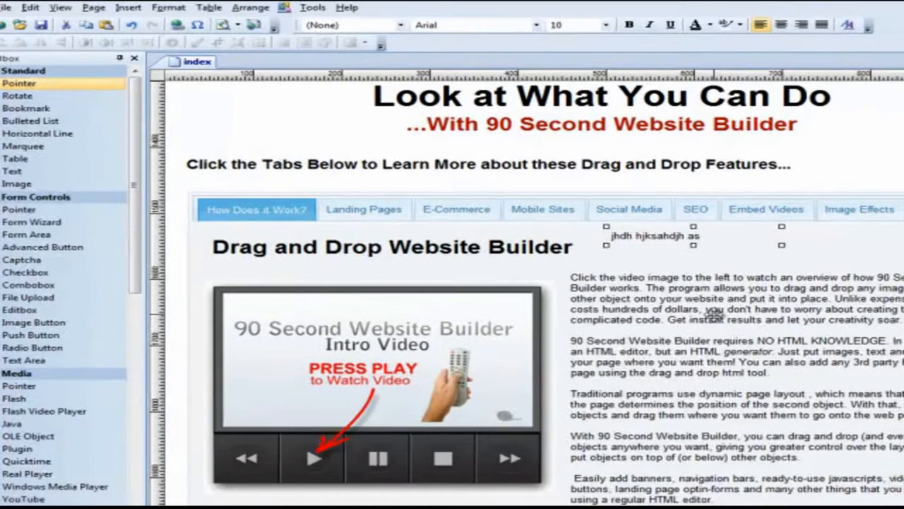
Delete the sample text box beside the Drag and Drop Website Builder heading.
click(736, 330)
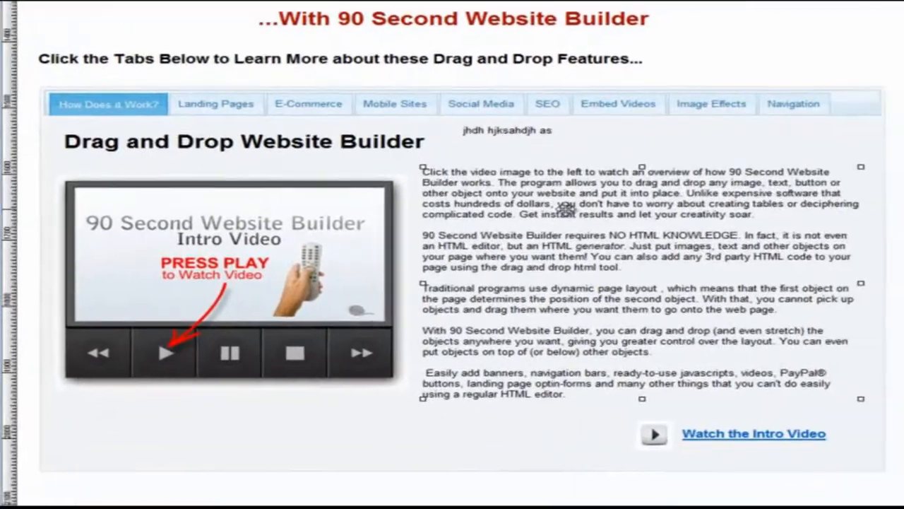
click(526, 129)
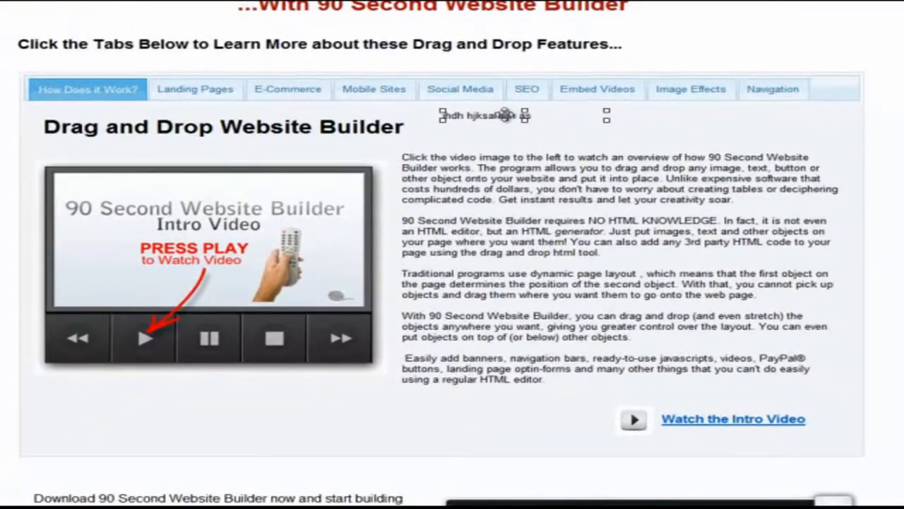
key(Delete)
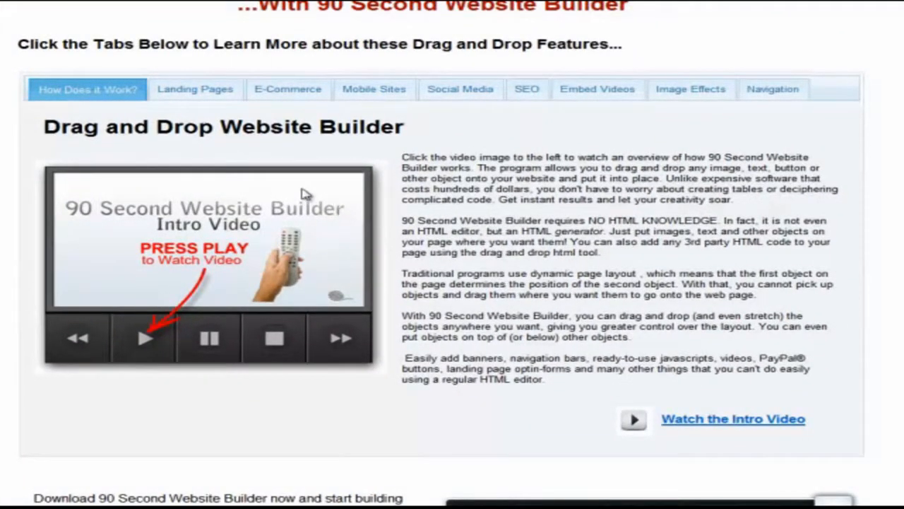
Examine the hyperlink settings of the Watch the Intro Video text and close them unchanged.
click(314, 263)
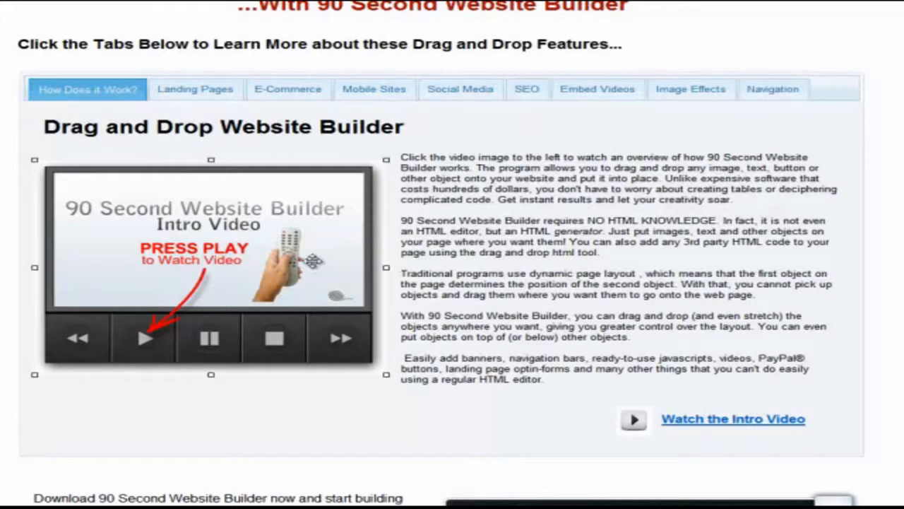
click(717, 422)
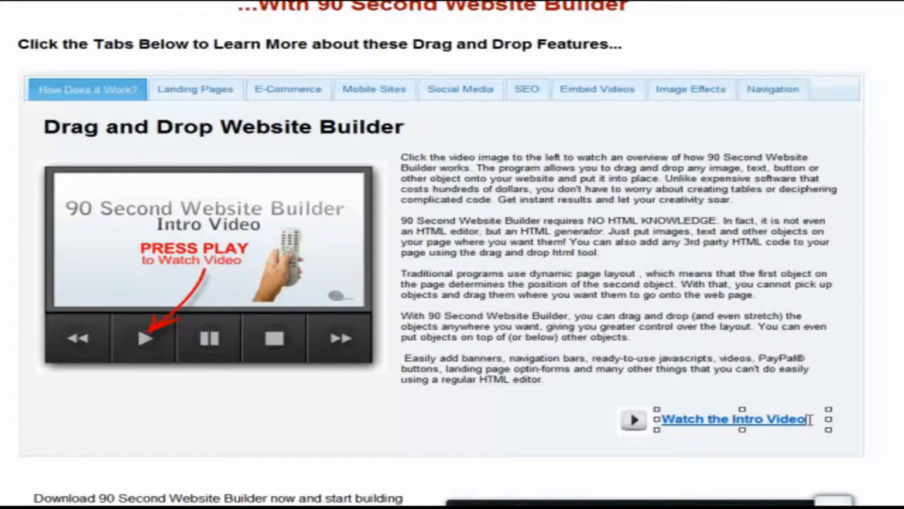
drag(811, 423, 678, 424)
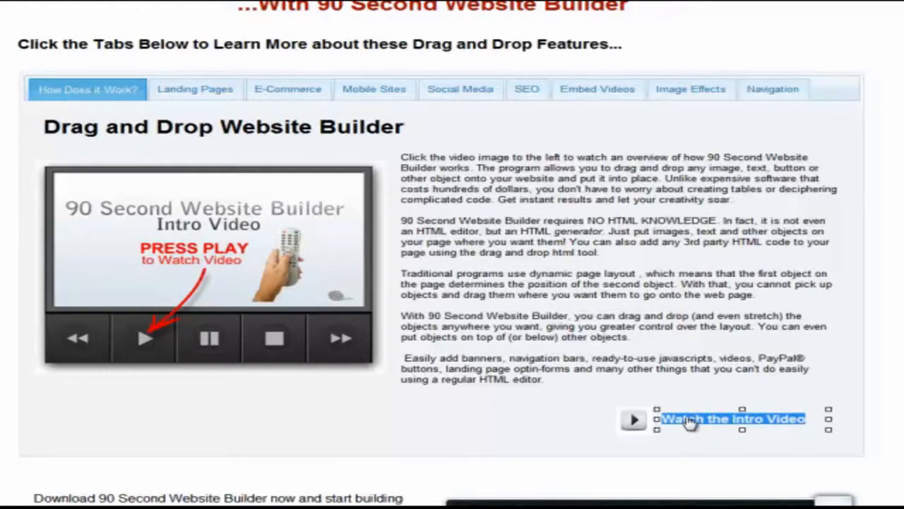
right_click(691, 422)
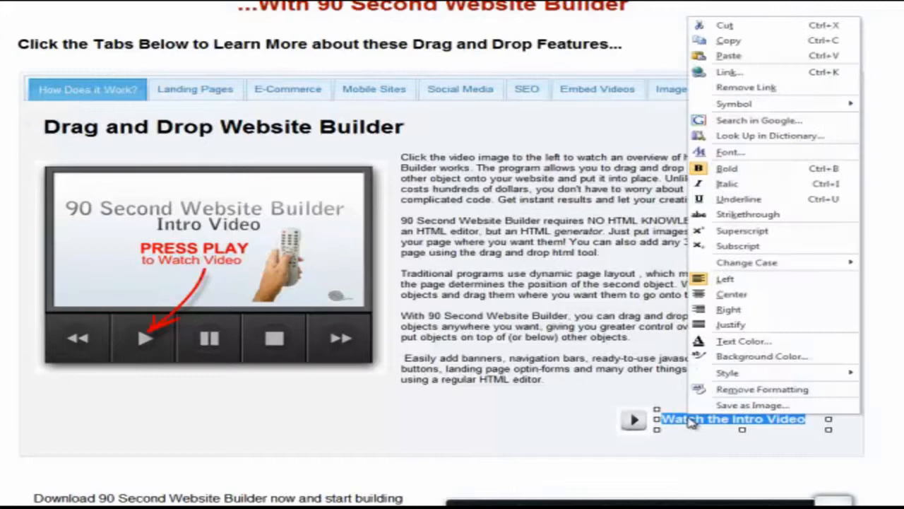
click(737, 78)
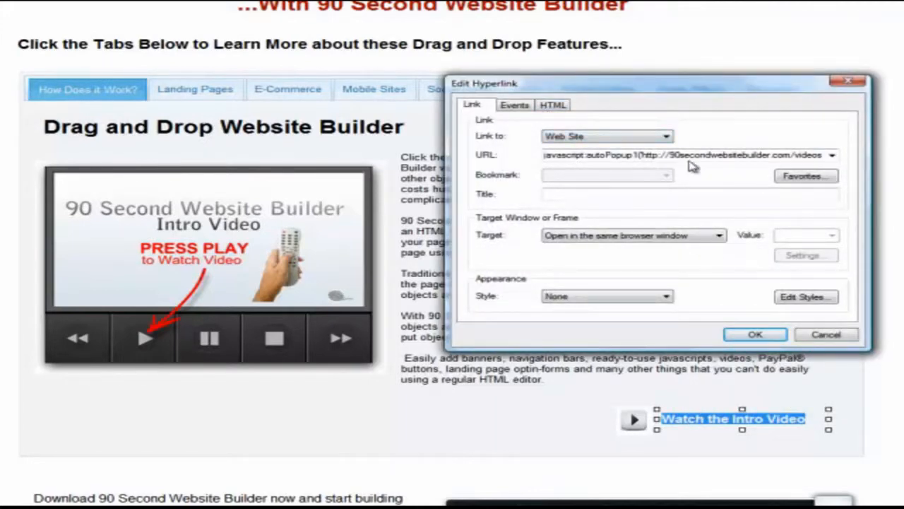
click(832, 337)
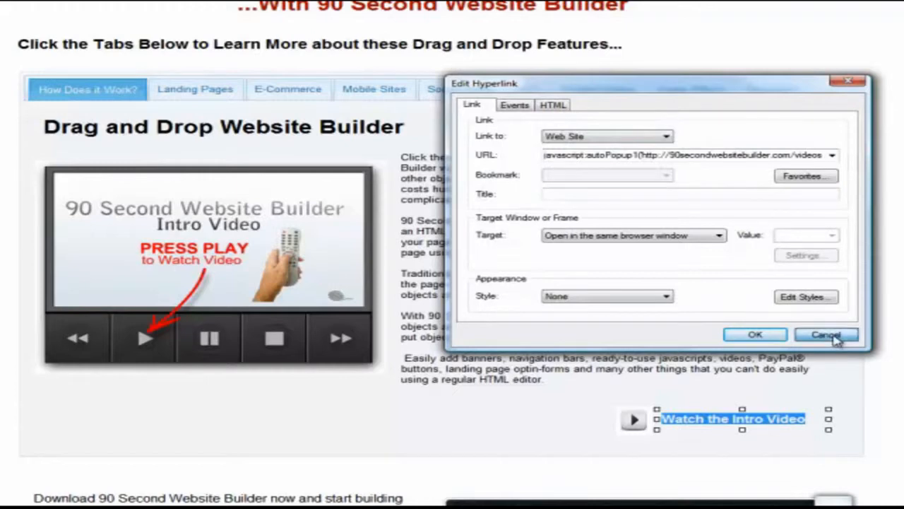
Examine the link settings of the small play icon beside Watch the Intro Video and close them unchanged.
click(637, 420)
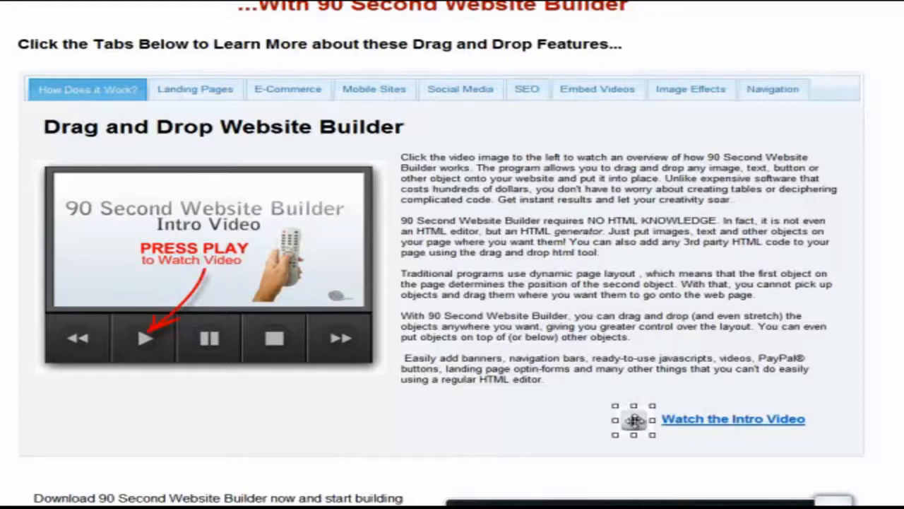
double_click(635, 420)
click(516, 106)
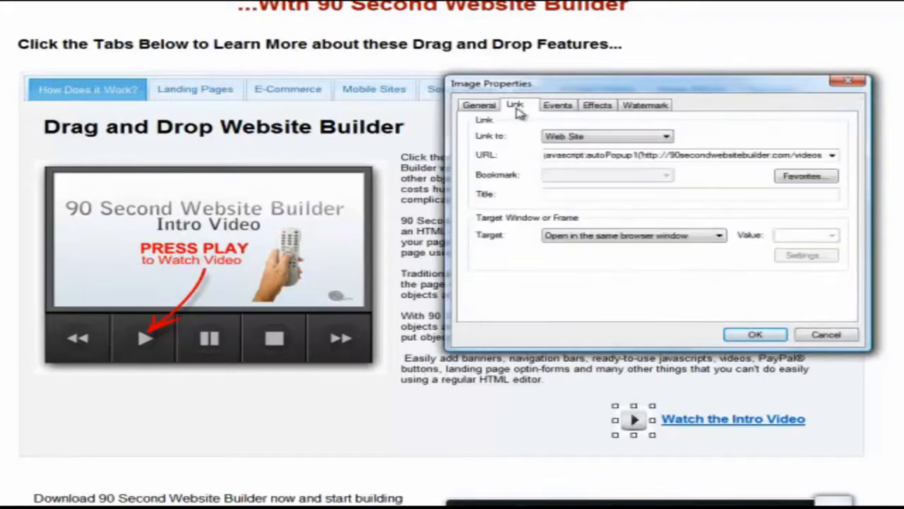
click(825, 334)
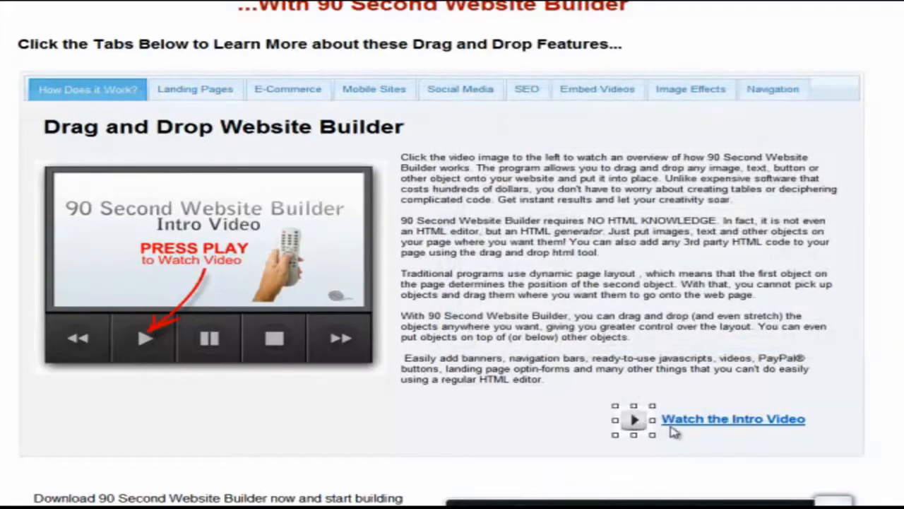
Examine the link settings of the large intro video image and close them unchanged.
click(251, 286)
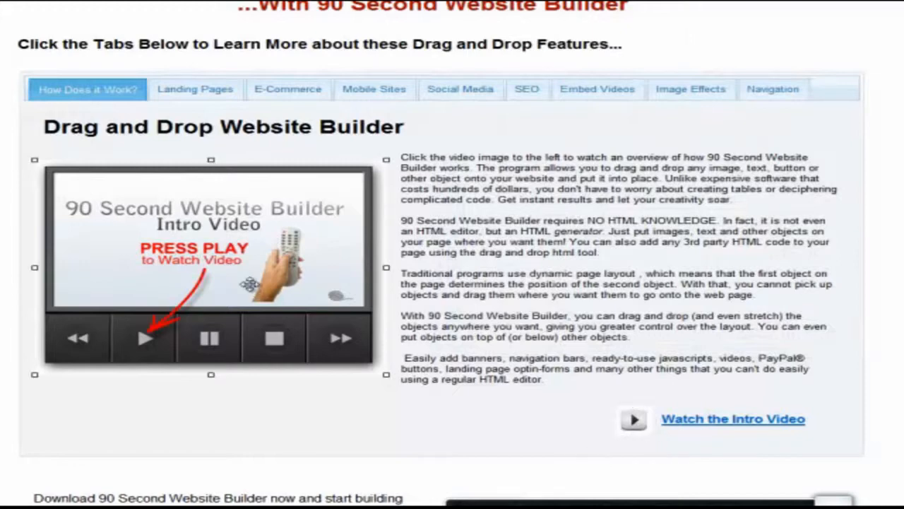
double_click(249, 284)
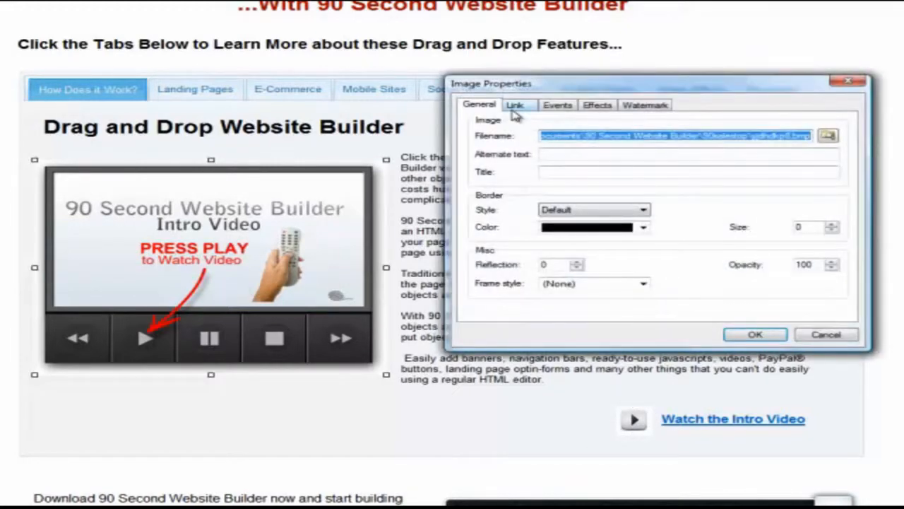
click(516, 113)
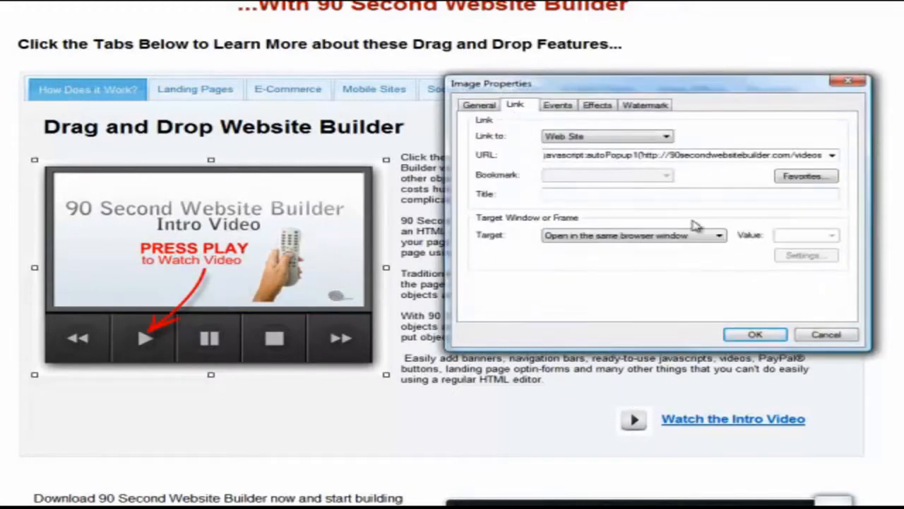
click(826, 334)
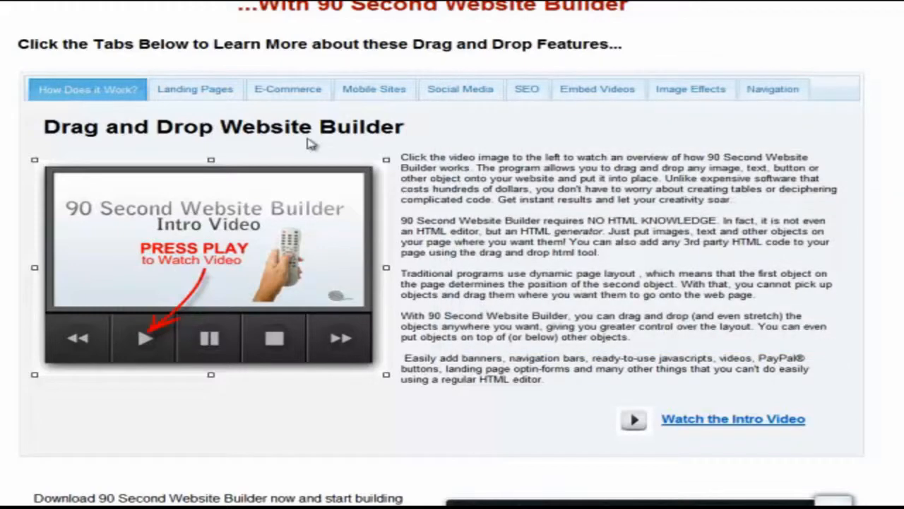
Select the whole Drag and Drop Website Builder heading text to examine its style and font settings, leaving them unchanged.
click(307, 129)
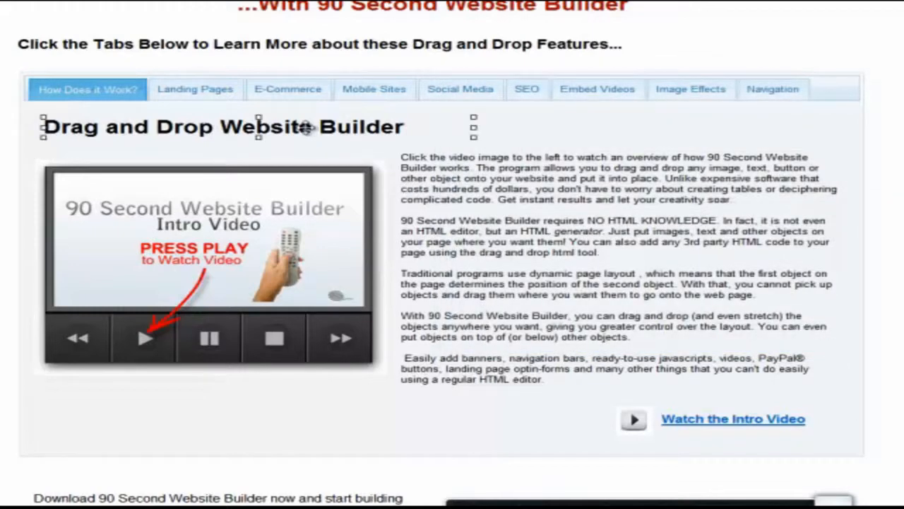
double_click(306, 128)
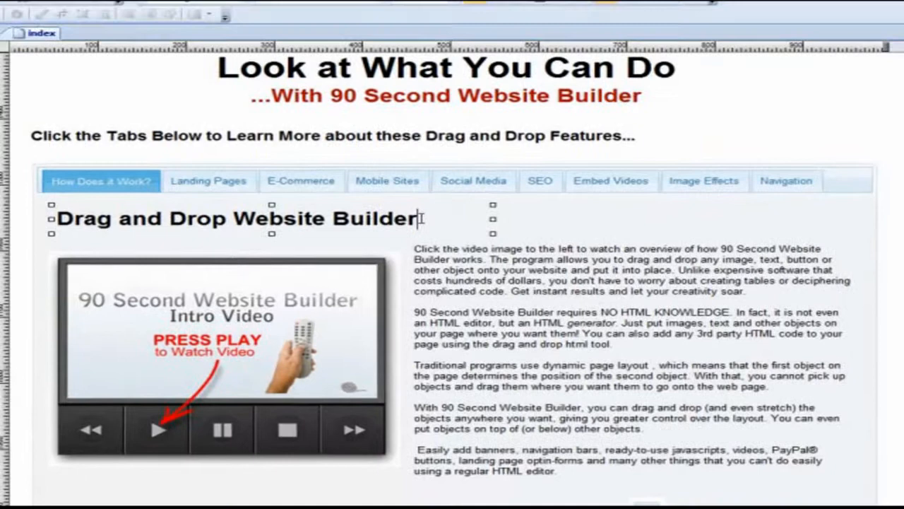
drag(405, 127, 278, 125)
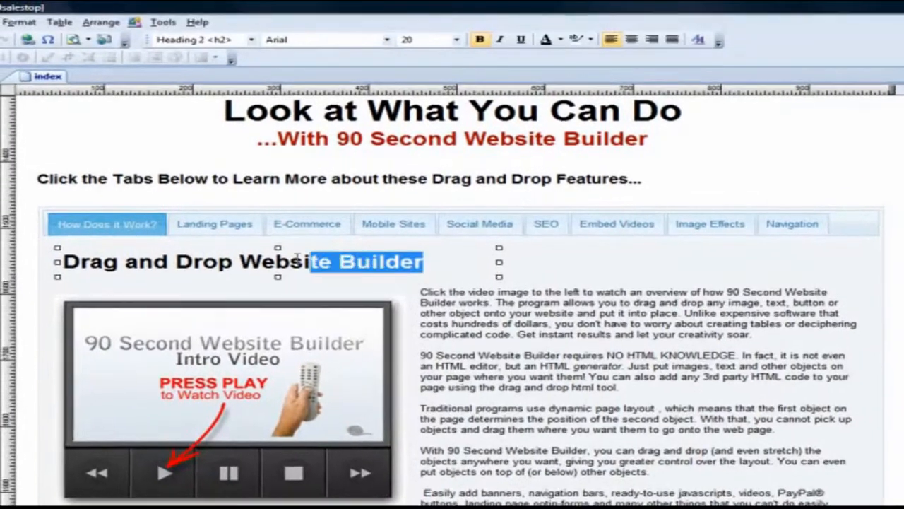
drag(297, 258, 62, 261)
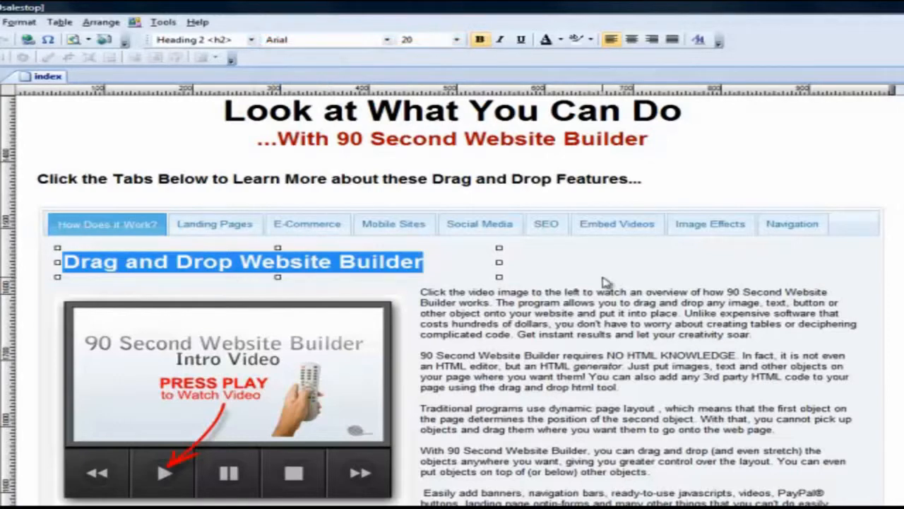
click(543, 271)
click(209, 263)
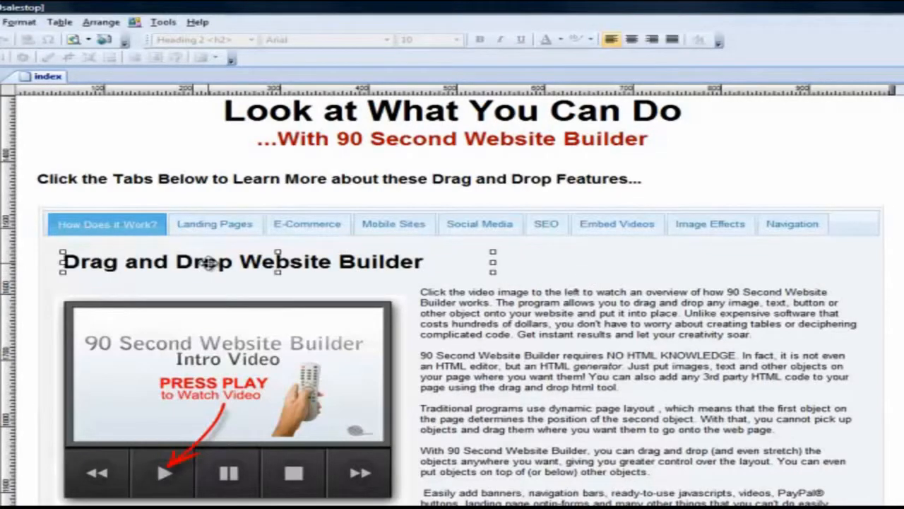
Narrow the paragraph text box beside the intro video image slightly from its outer edge.
click(597, 368)
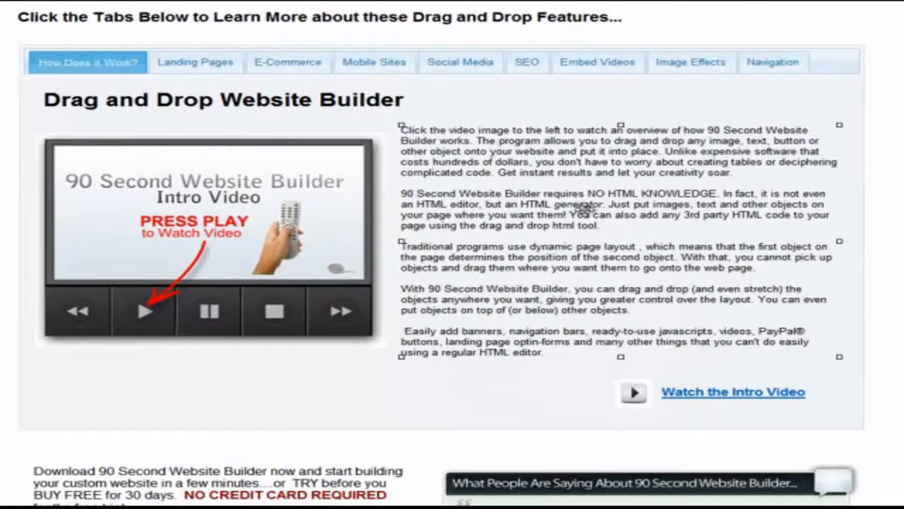
click(230, 263)
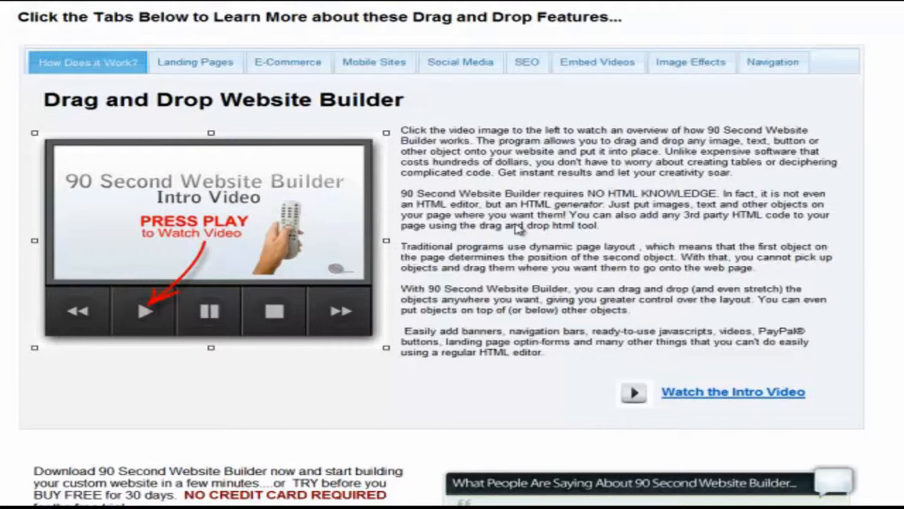
click(592, 276)
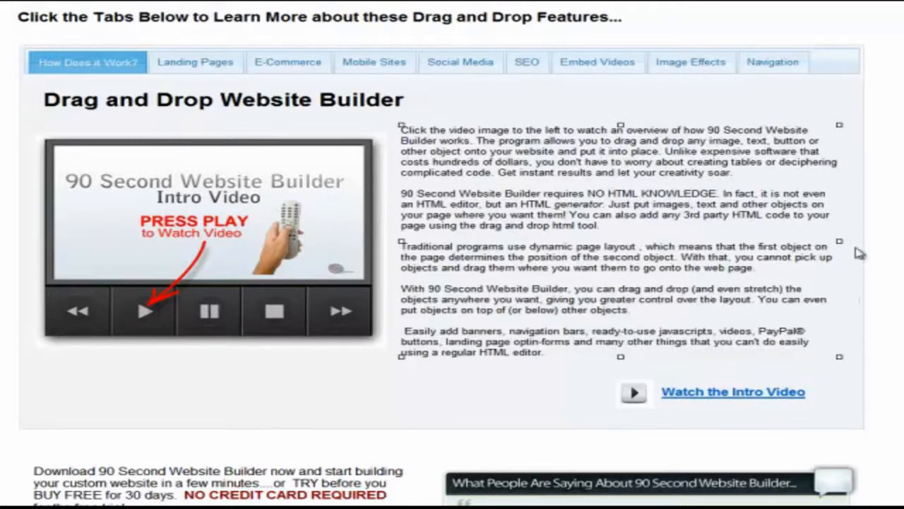
mouse_move(838, 242)
mouse_down()
mouse_move(710, 245)
mouse_move(883, 247)
mouse_move(650, 253)
mouse_move(883, 253)
mouse_move(798, 251)
mouse_move(831, 246)
mouse_up()
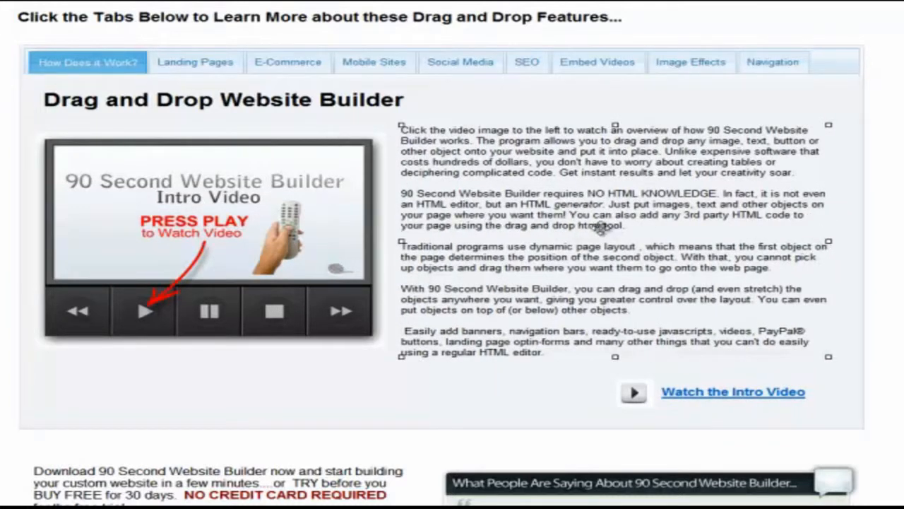
drag(599, 227, 602, 227)
Show the Landing Pages tab and examine its Landing Page Builder (Squeeze Pages) heading and Build Your List text.
click(225, 61)
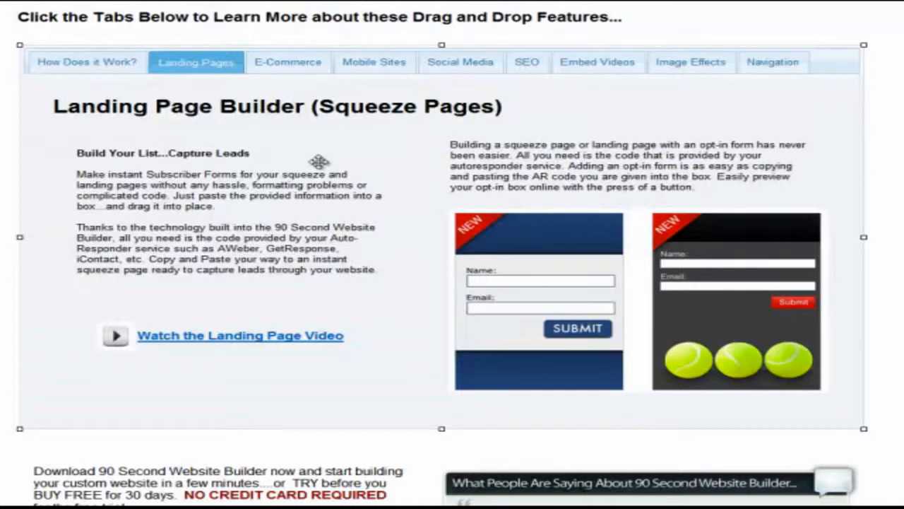
click(275, 108)
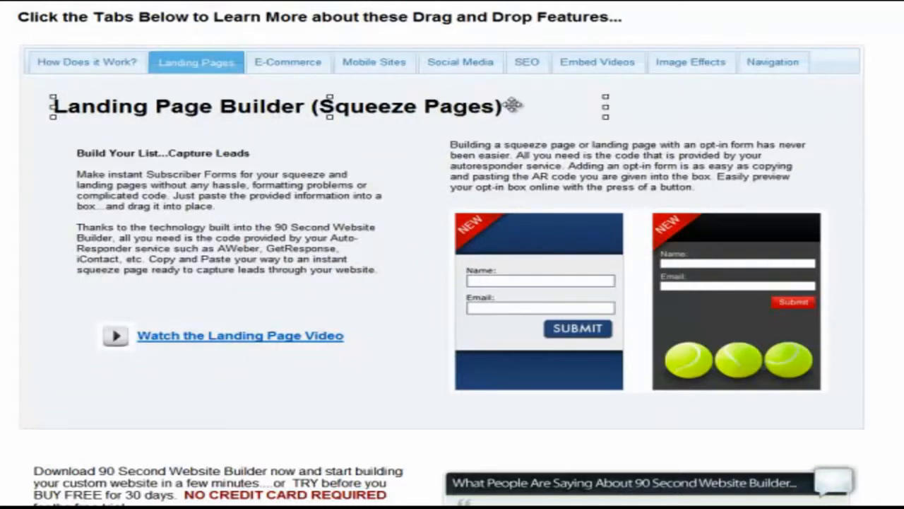
drag(511, 105, 122, 91)
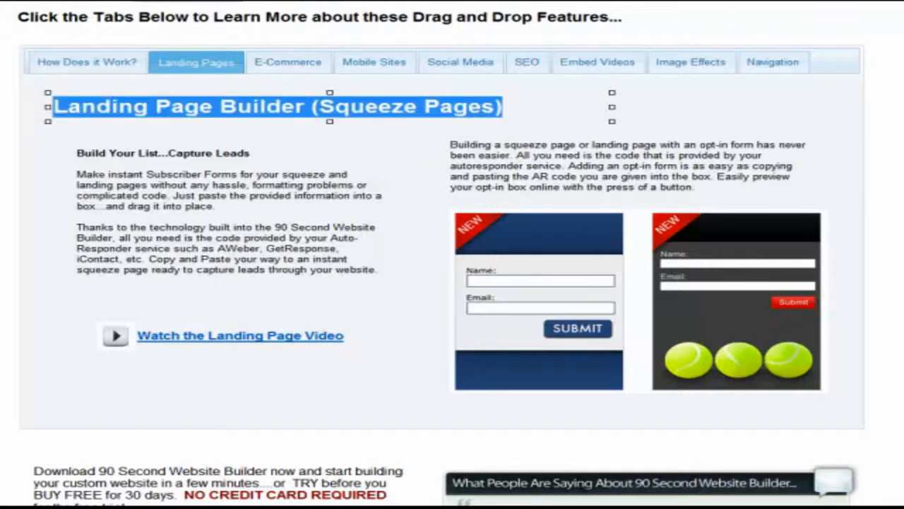
click(244, 223)
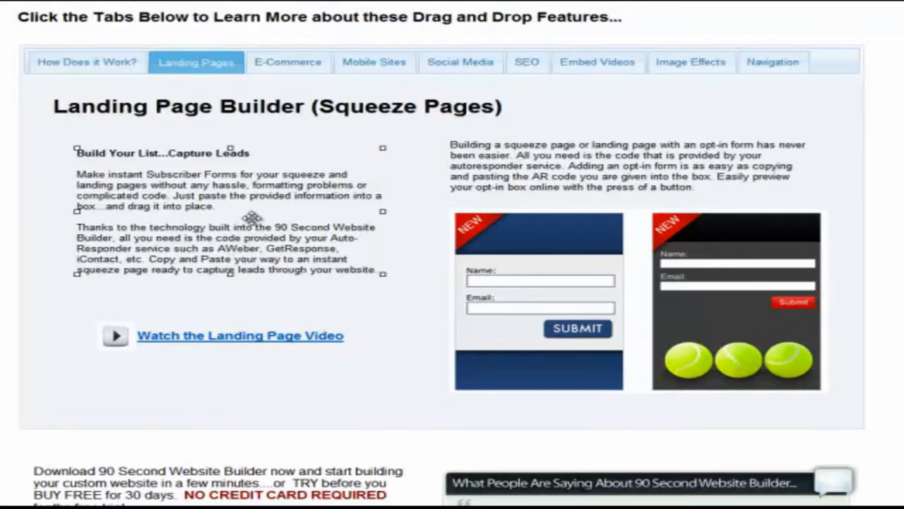
Narrow the Build Your List text box on the Landing Pages tab slightly and shift it a little up and right.
mouse_move(382, 210)
mouse_down()
mouse_move(427, 210)
mouse_move(377, 214)
mouse_up()
drag(241, 203, 246, 180)
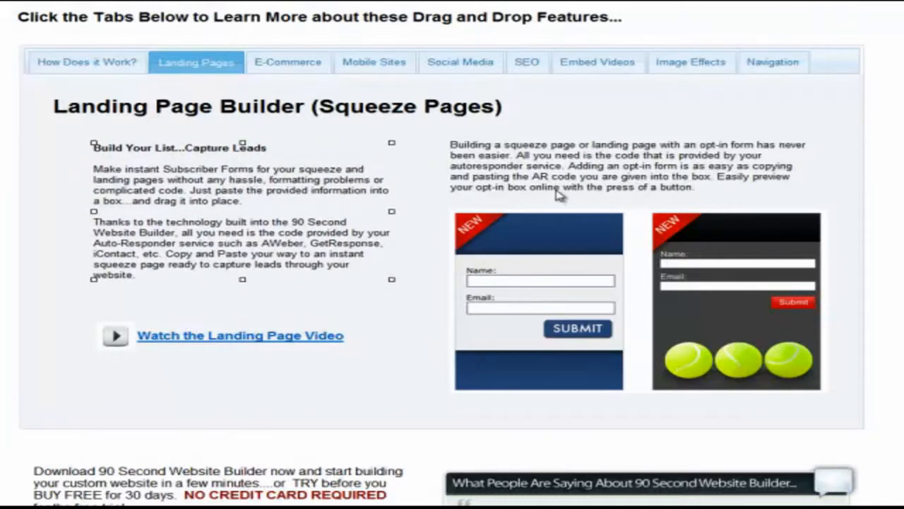
Try a narrower squeeze page paragraph, restore its full width, and nudge the opt-in forms image below slightly up and left.
click(535, 164)
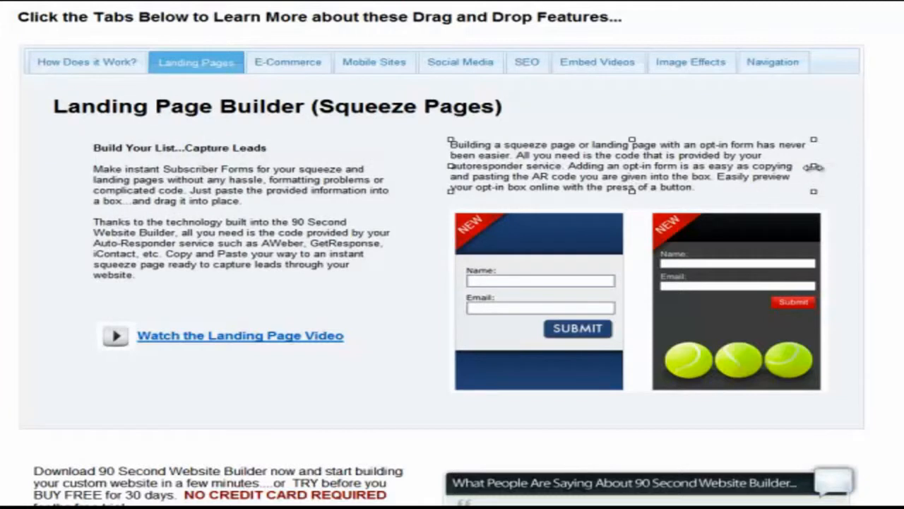
drag(814, 167, 670, 166)
drag(545, 186, 552, 166)
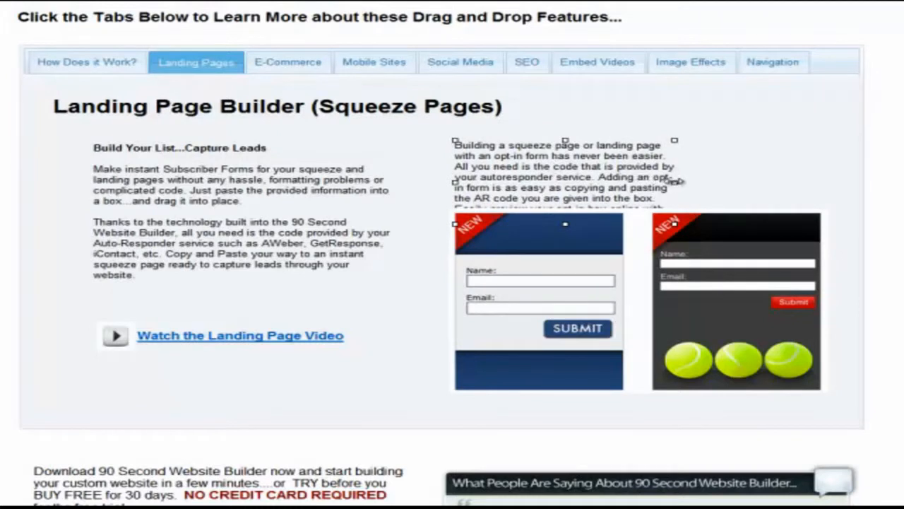
drag(676, 180, 815, 169)
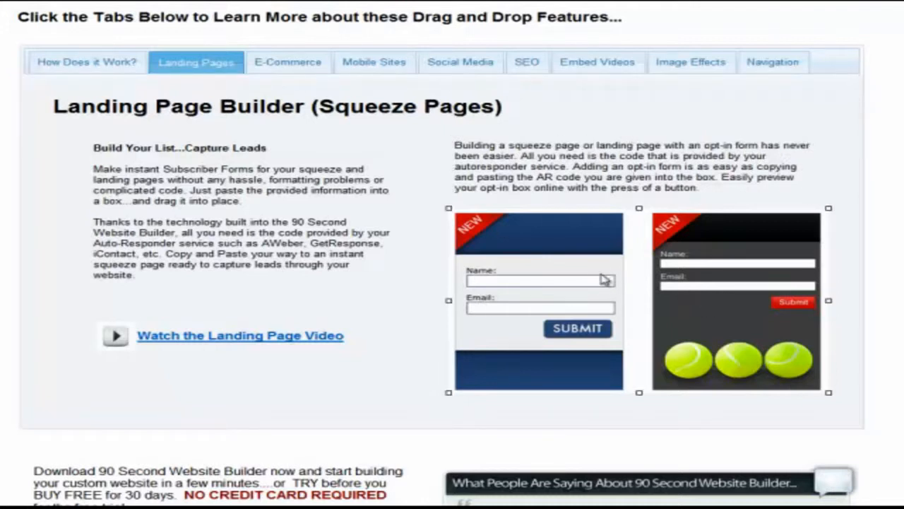
drag(638, 288, 616, 287)
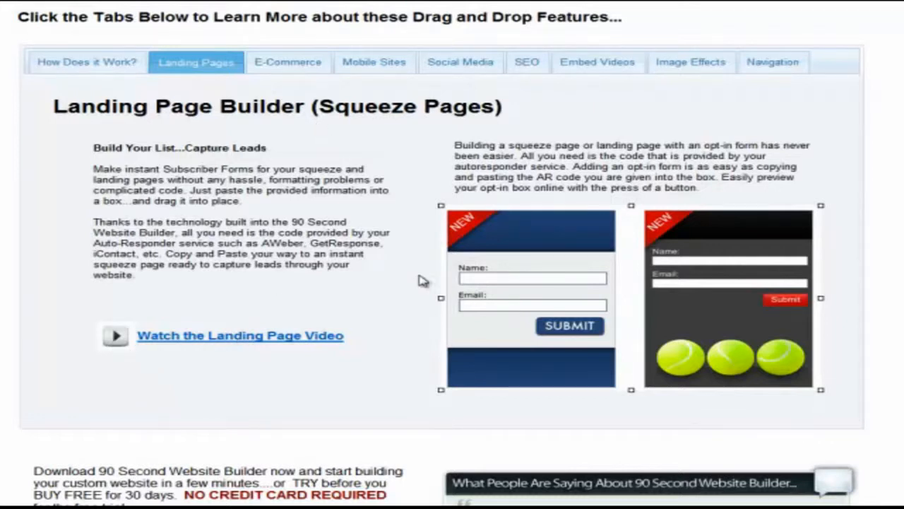
Show the E-Commerce tab and examine its Shop now using PayPal button and Buy Now Button screenshot.
click(292, 64)
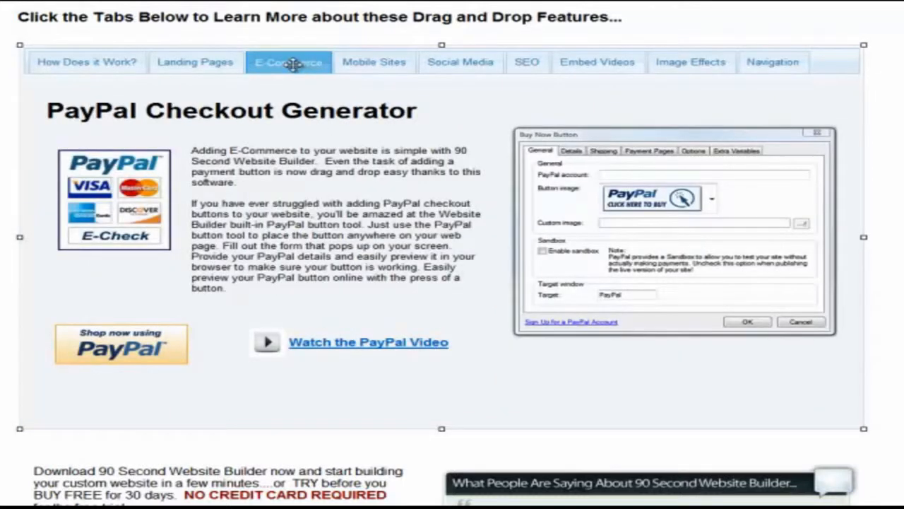
click(121, 344)
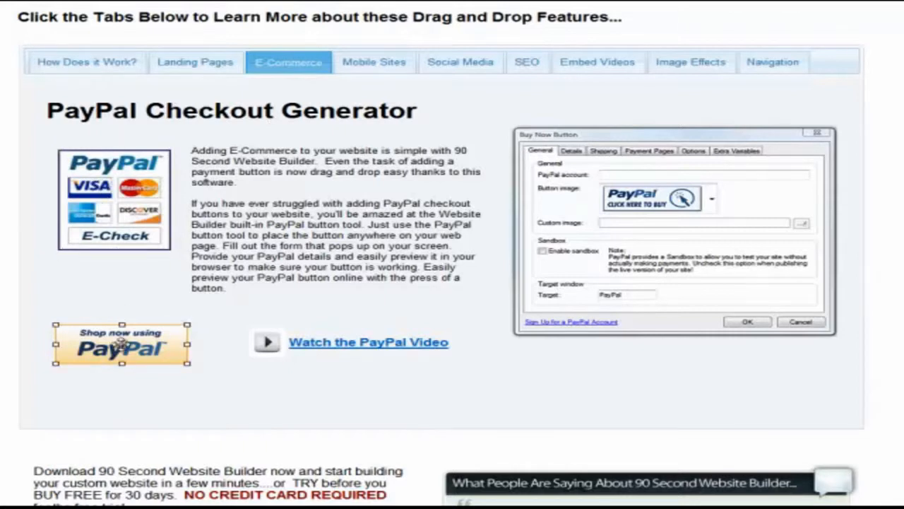
click(706, 279)
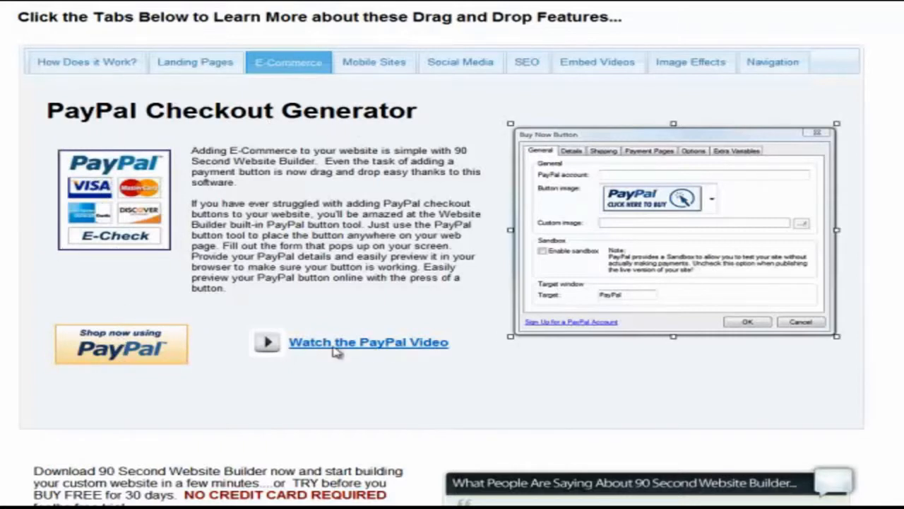
Move the group image of mobile site templates on the Mobile Sites tab slightly lower, closer to the tutorial links.
click(380, 65)
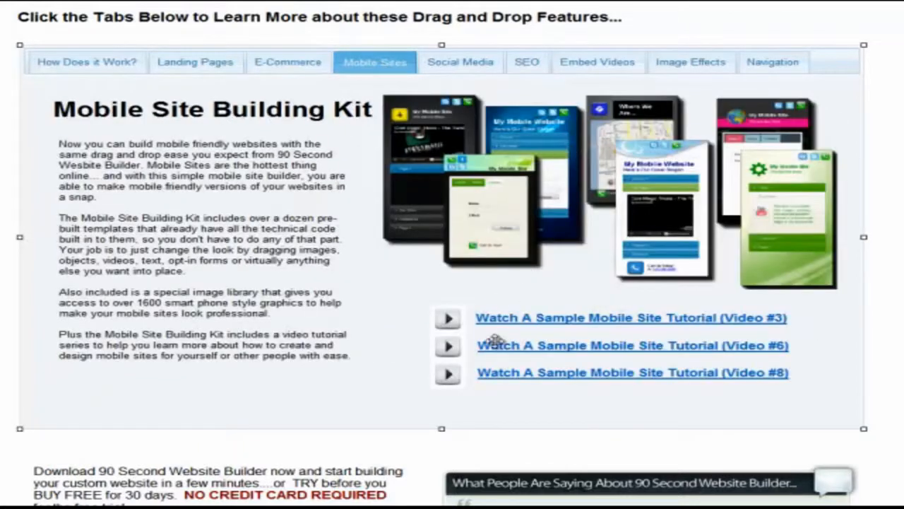
click(205, 225)
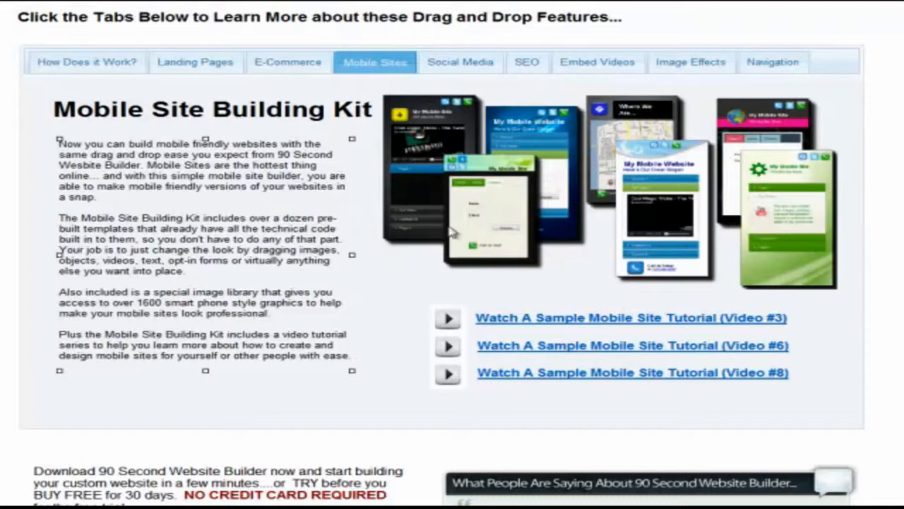
click(531, 167)
mouse_move(538, 164)
mouse_down()
mouse_move(695, 173)
mouse_move(524, 182)
mouse_move(537, 172)
mouse_up()
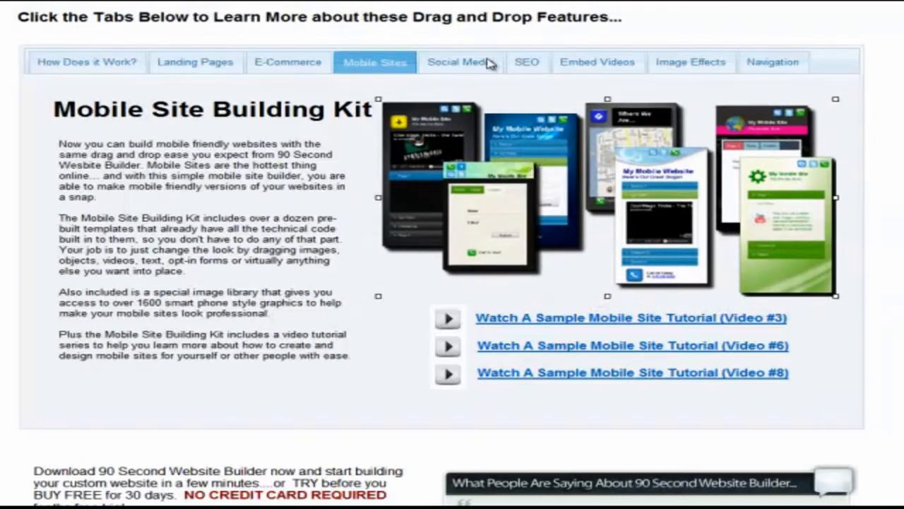
Shift the News Viewer Properties screenshot on the Social Media tab slightly to the right, over the social icons.
click(461, 64)
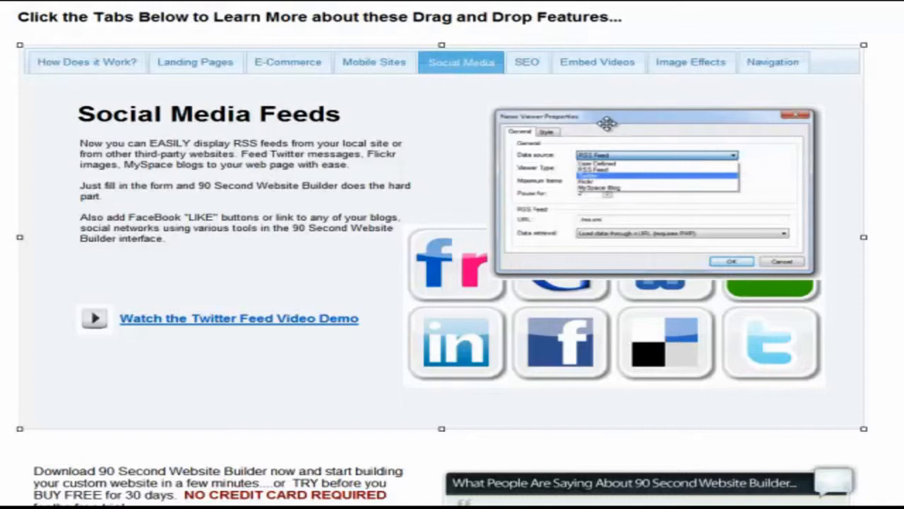
click(650, 135)
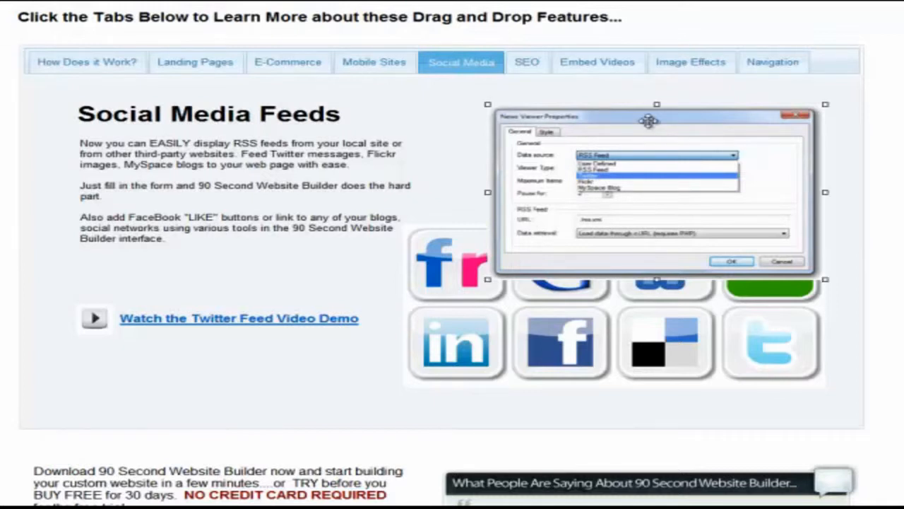
drag(648, 121, 674, 117)
click(600, 325)
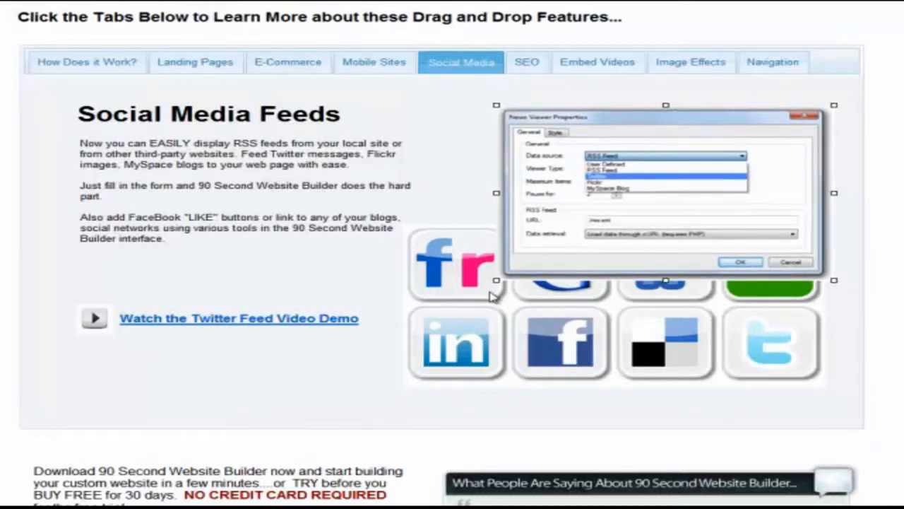
View the SEO tab, and move the existing YouTube video out of the Embed Videos tab to free its space.
click(529, 68)
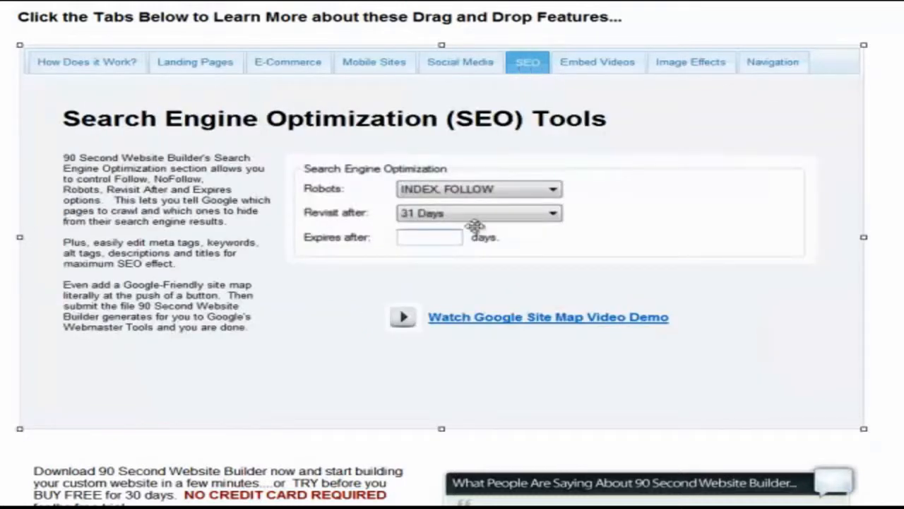
click(576, 64)
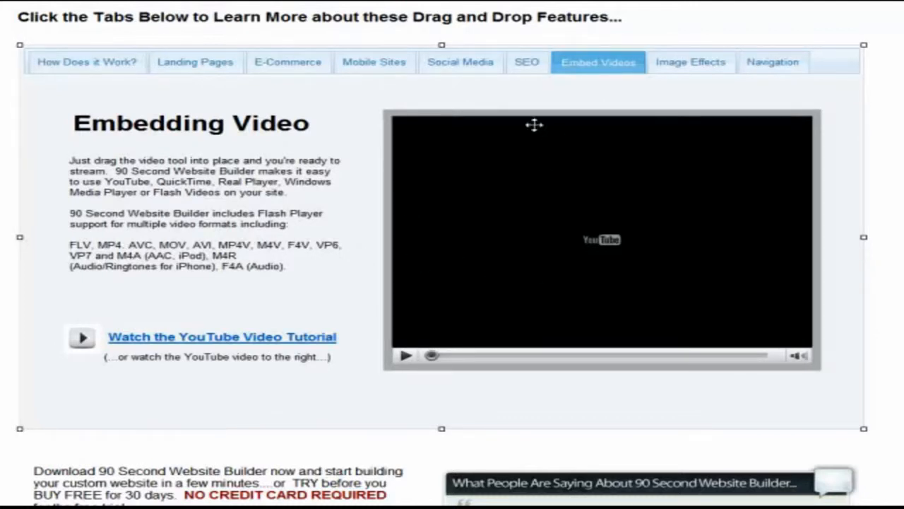
click(636, 286)
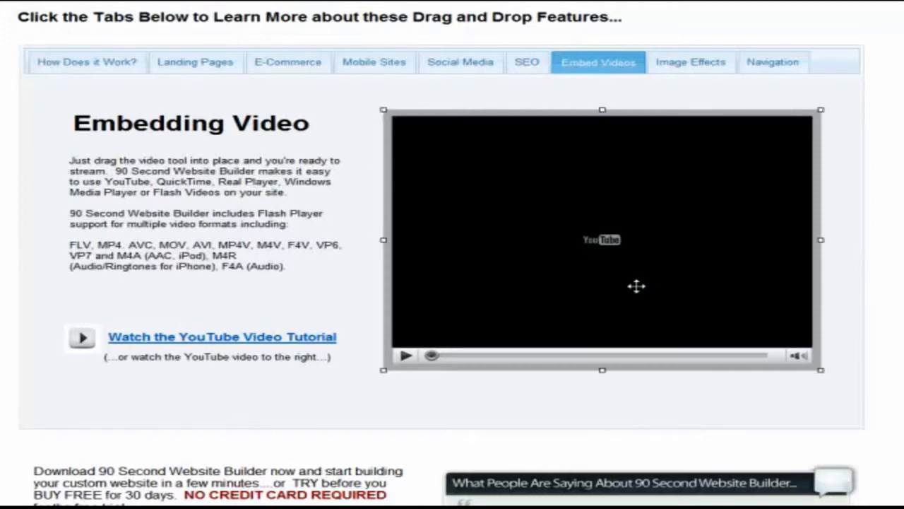
drag(515, 209, 901, 212)
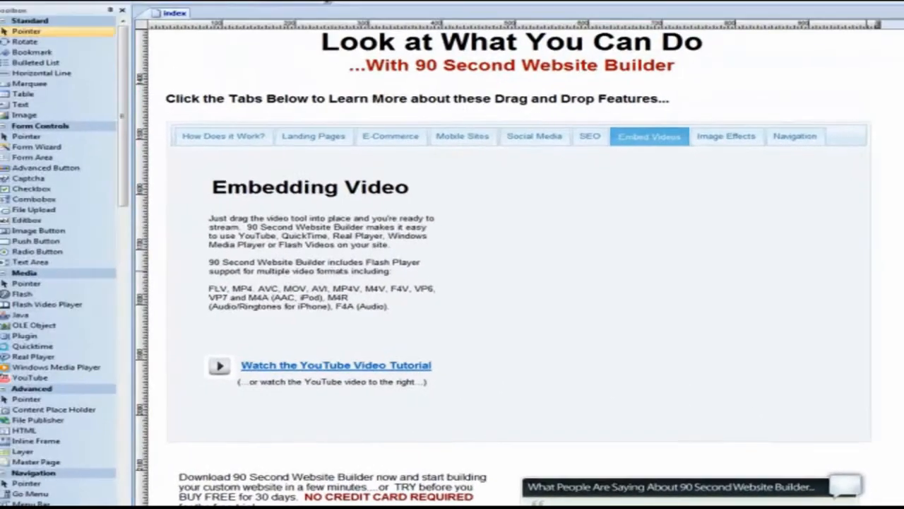
Insert a large YouTube video object in the empty area beside the Embedding Video text.
click(11, 380)
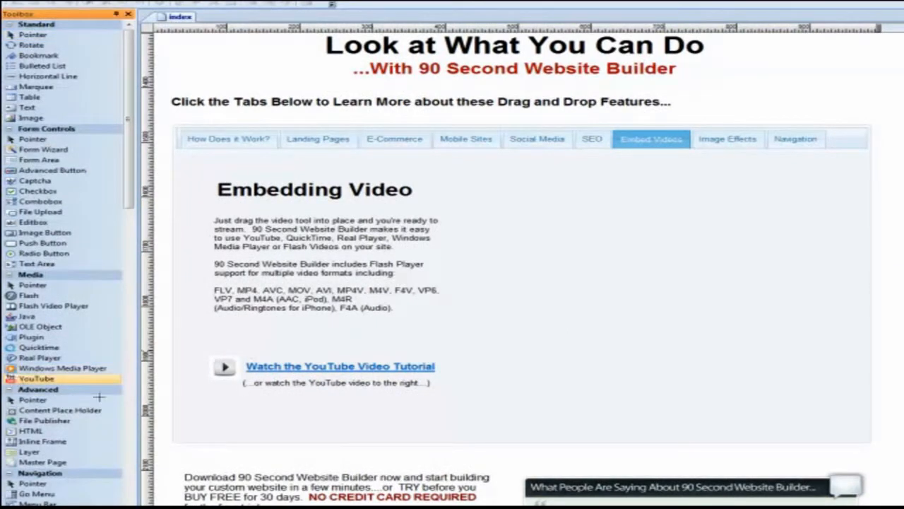
drag(473, 177, 668, 327)
drag(749, 344, 836, 401)
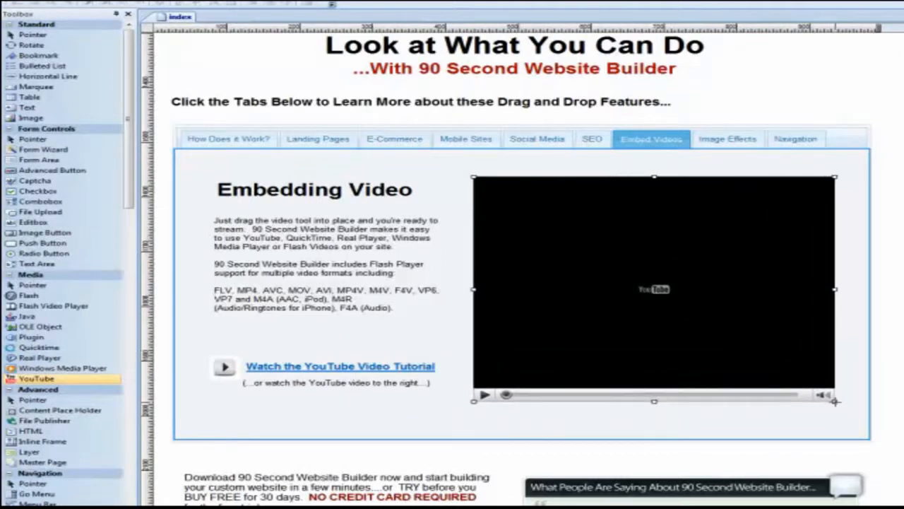
Enable Show border in the new YouTube video's properties, and remove that demonstration video from the tab.
double_click(592, 290)
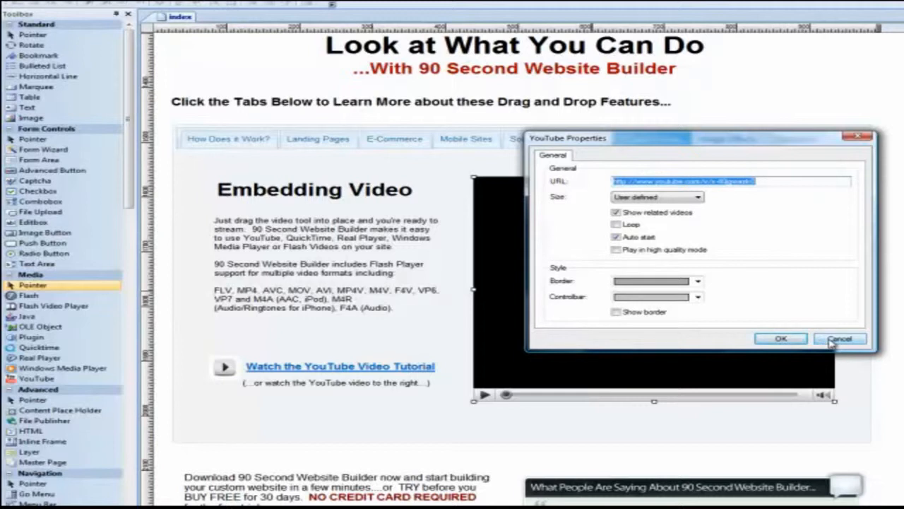
click(616, 313)
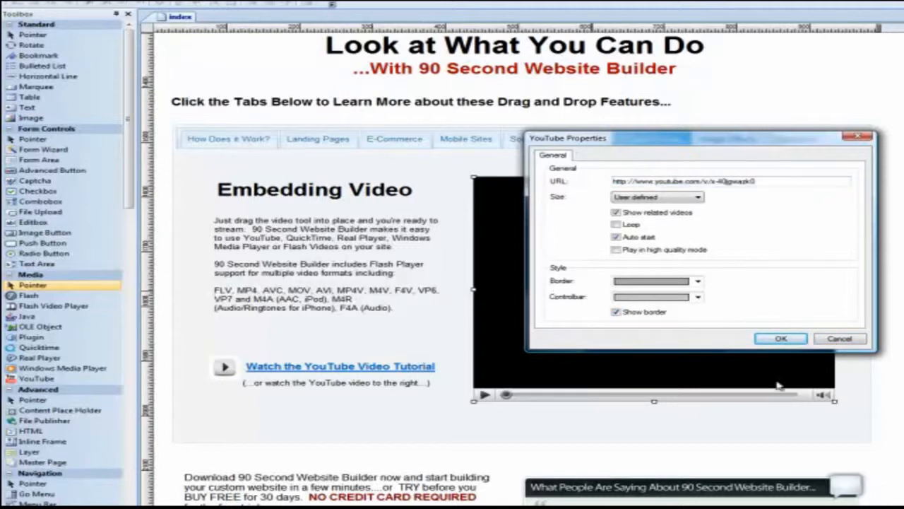
click(780, 339)
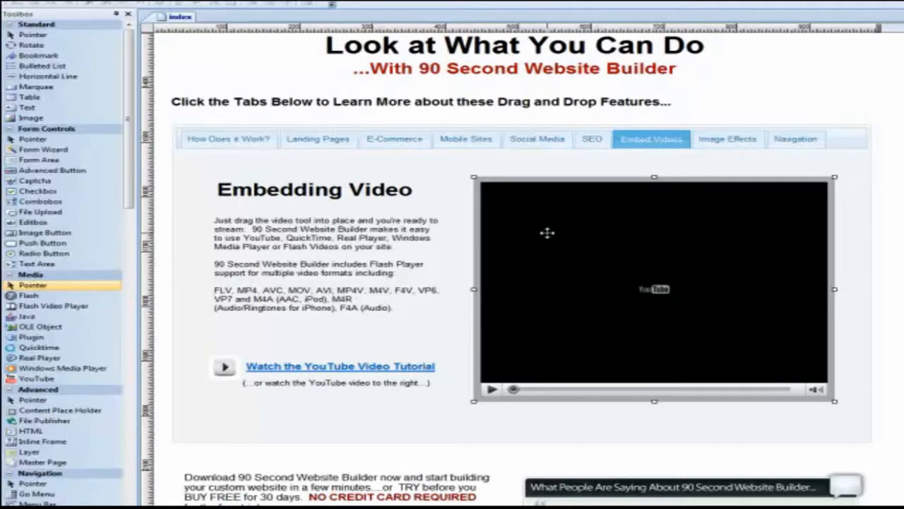
key(Delete)
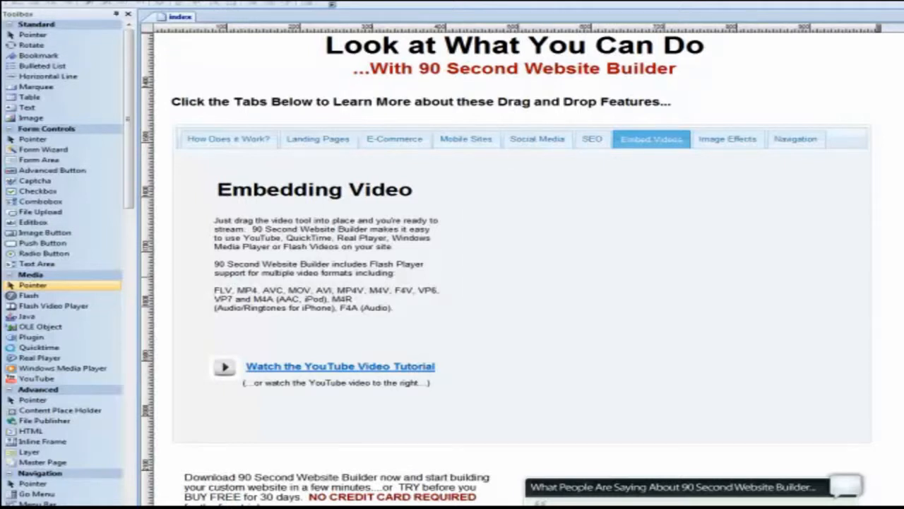
Return the original YouTube video to its place beside the Embedding Video text, leaving its YouTube properties unchanged.
drag(903, 275, 545, 260)
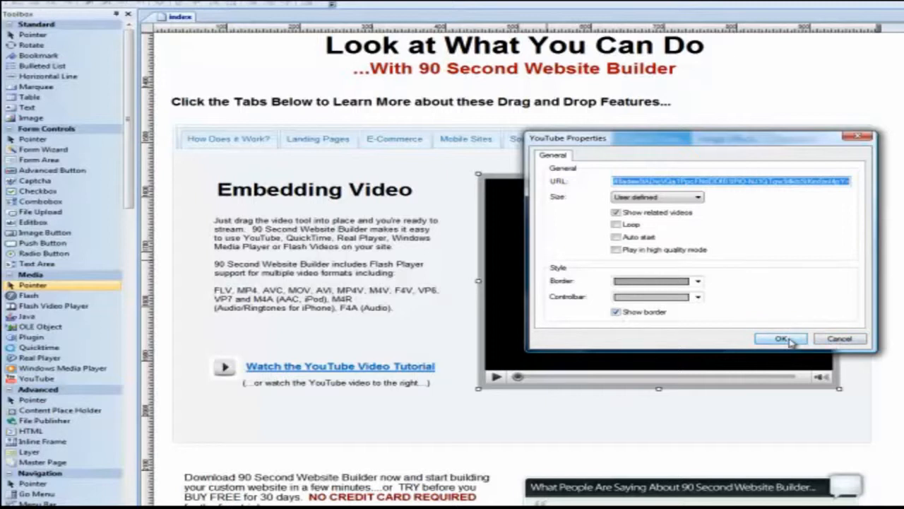
click(844, 343)
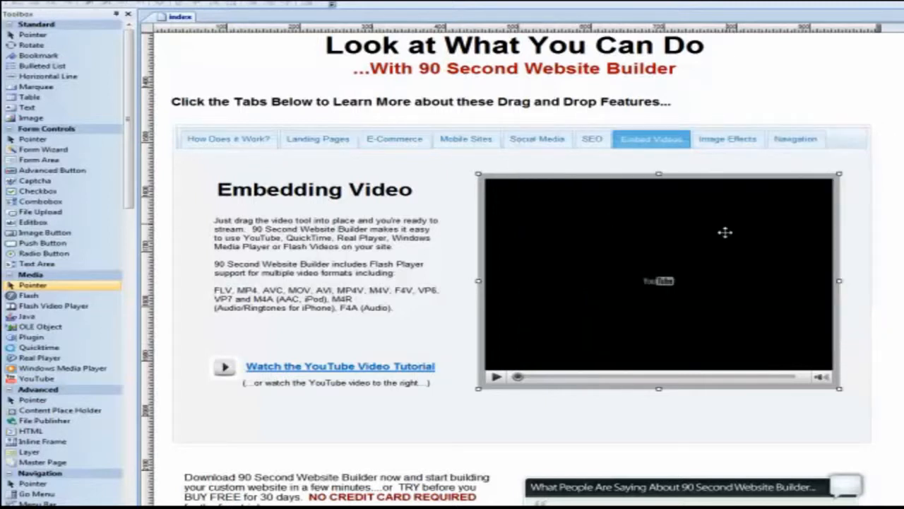
drag(727, 222, 689, 237)
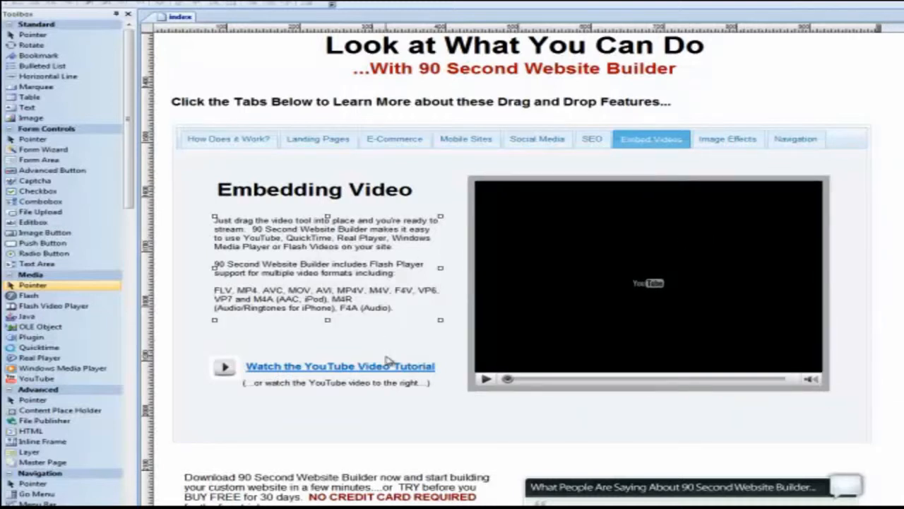
Show the Image Effects tab and examine its text about the Split effect for images.
click(726, 139)
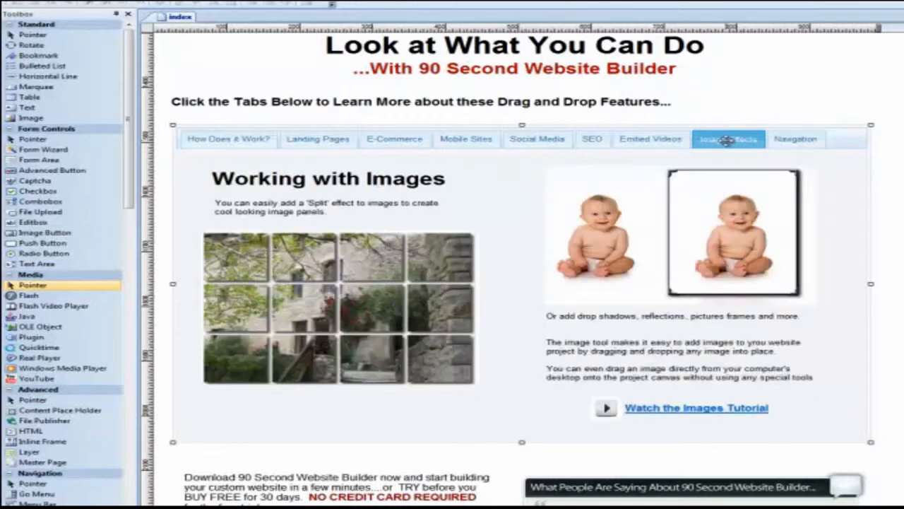
click(322, 204)
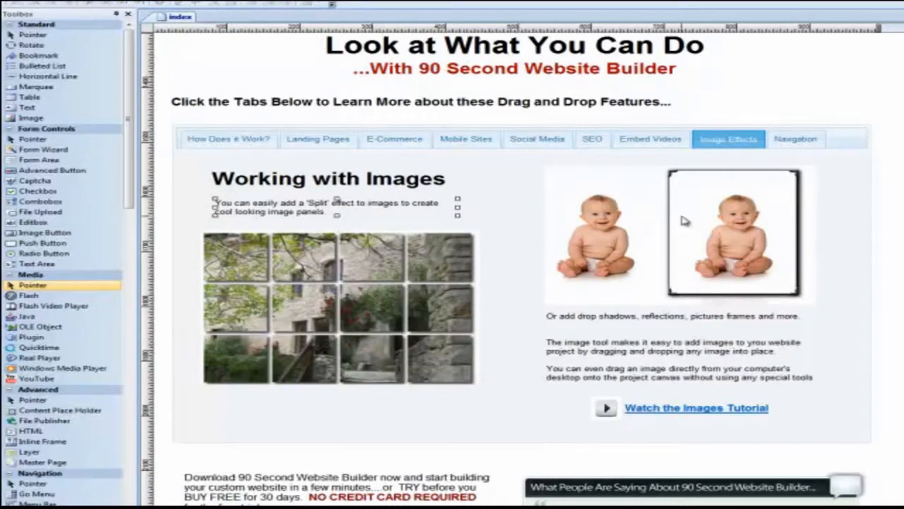
Move the four-button bar on the Navigation tab slightly higher and examine the text and green menu bars below it.
click(793, 141)
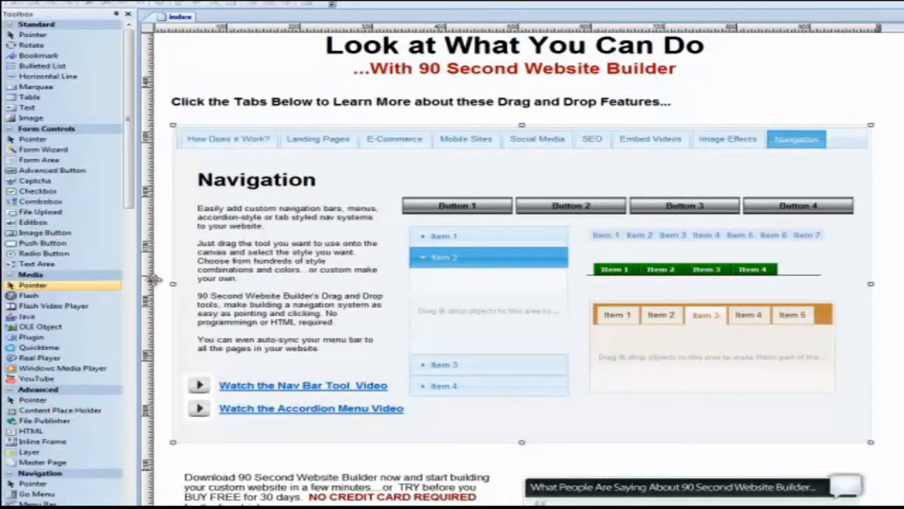
drag(476, 206, 477, 200)
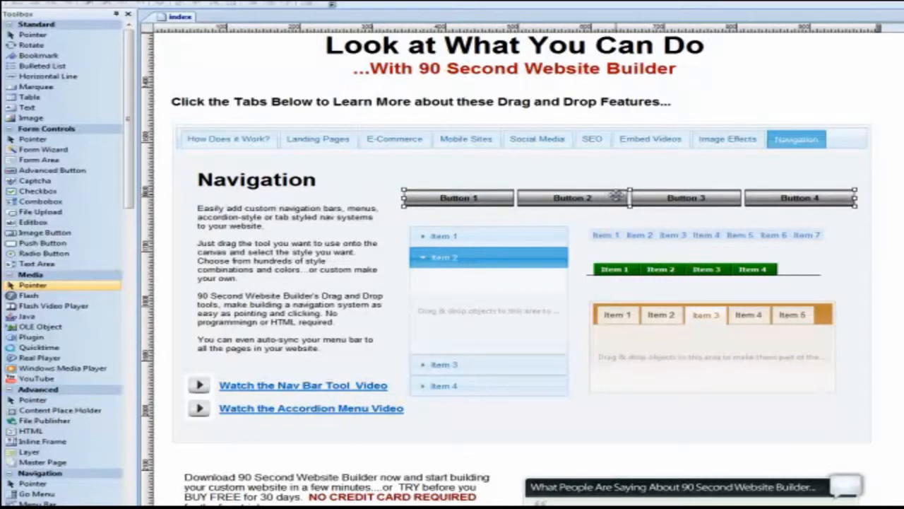
click(647, 233)
click(664, 273)
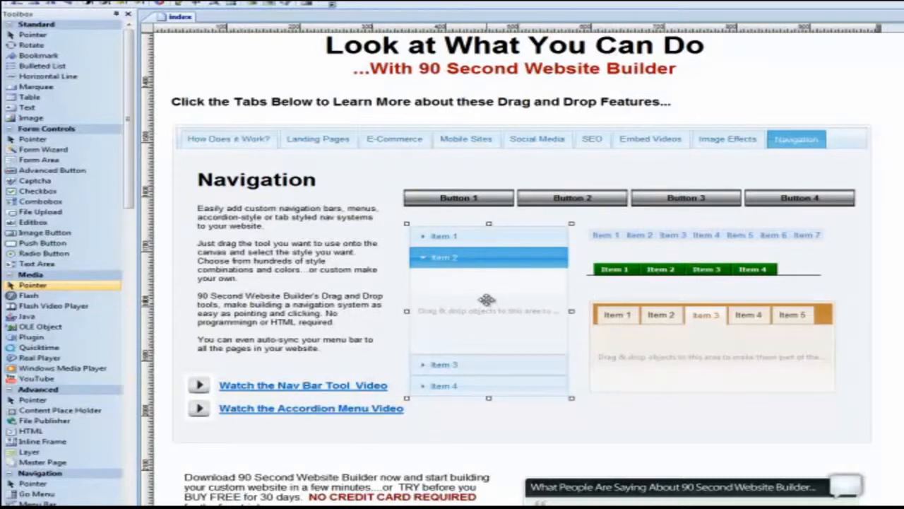
Shift the blue accordion menu on the Navigation tab slightly right, and nudge the orange tab panel slightly down and right.
click(489, 312)
drag(489, 311, 488, 294)
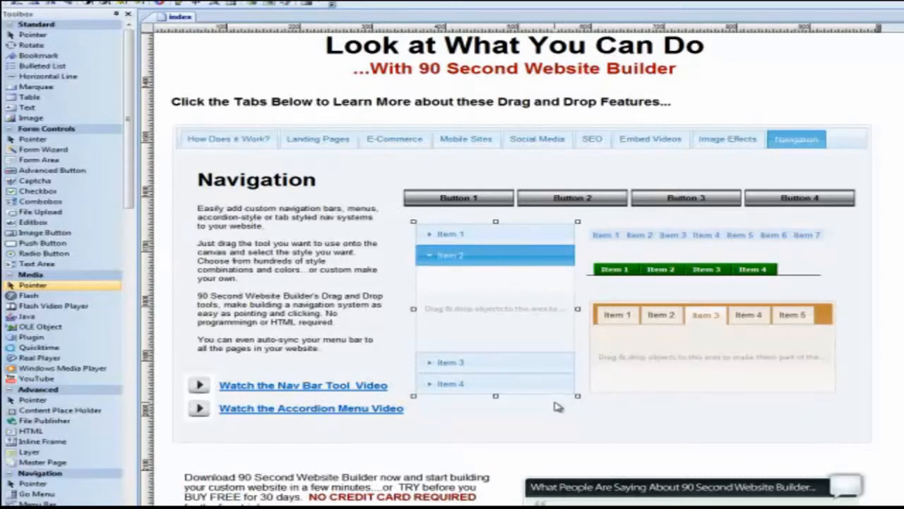
drag(505, 290, 504, 294)
click(667, 338)
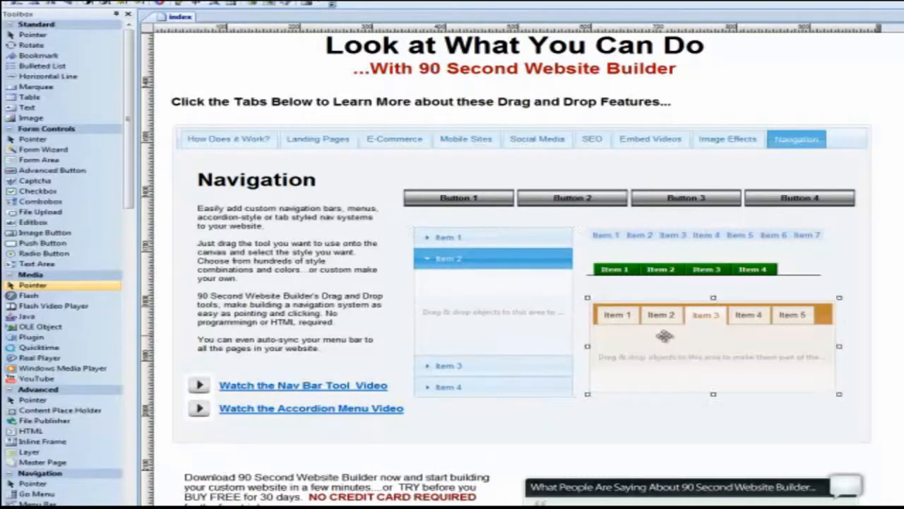
drag(682, 335, 687, 337)
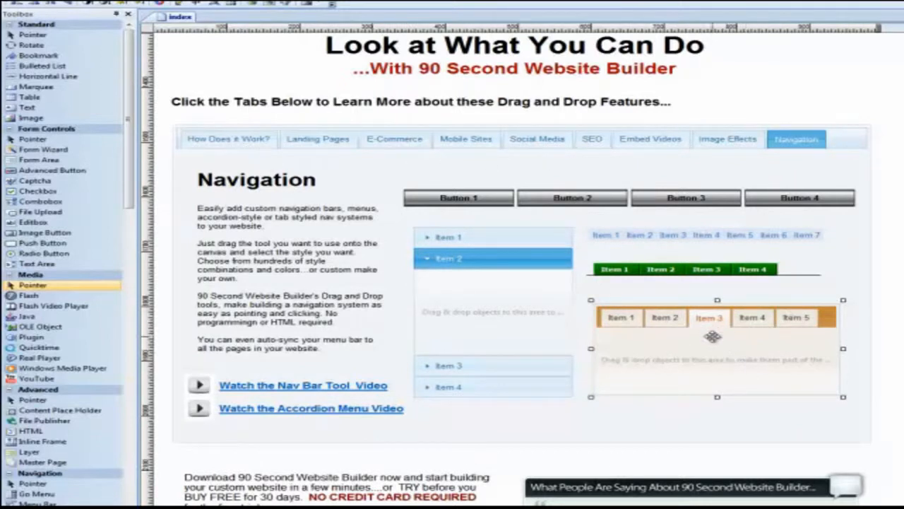
Nudge the orange tab panel on the Navigation tab slightly further right and clear the selection.
drag(712, 337, 715, 337)
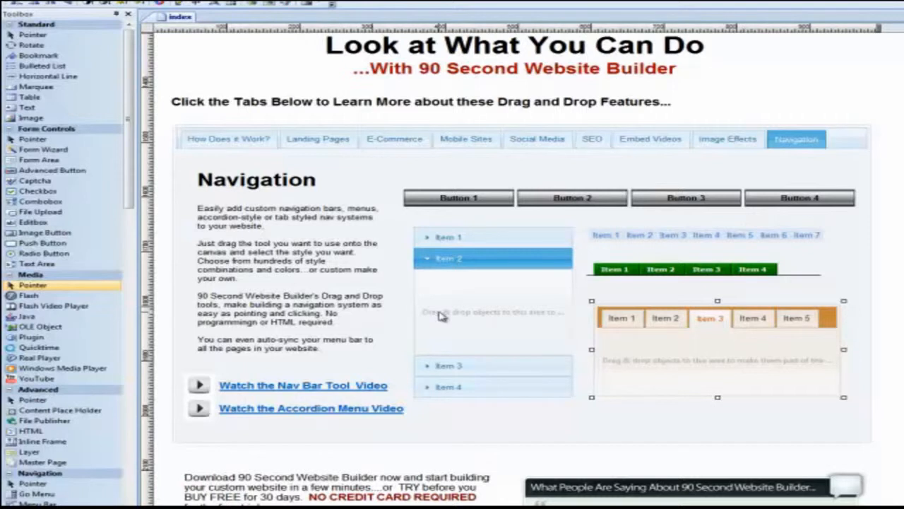
click(901, 346)
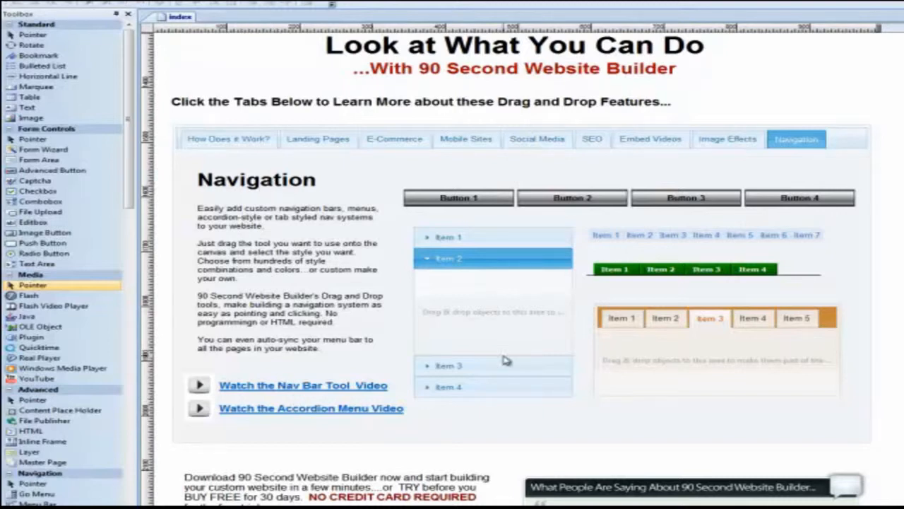
Go back through the Mobile Sites, E-Commerce and Landing Pages tabs to How Does it Work?, and deselect the tab panel.
click(478, 140)
click(393, 138)
click(326, 141)
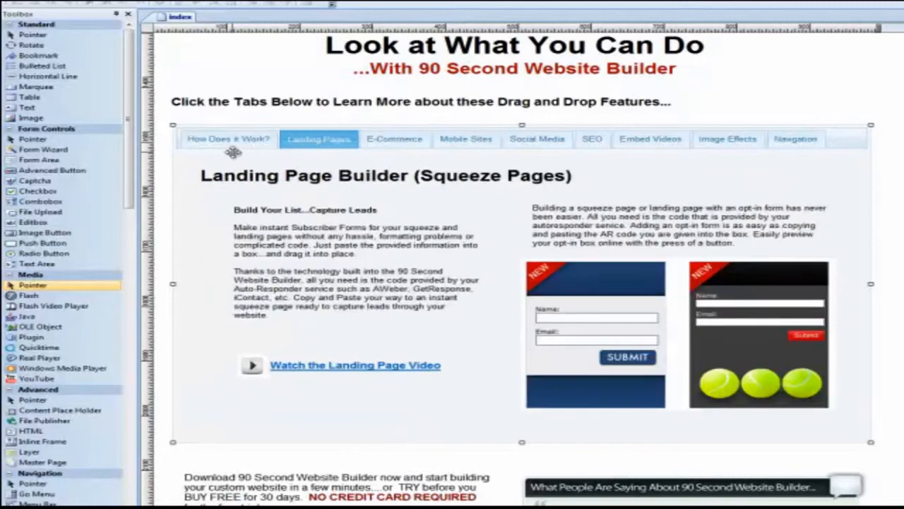
click(227, 141)
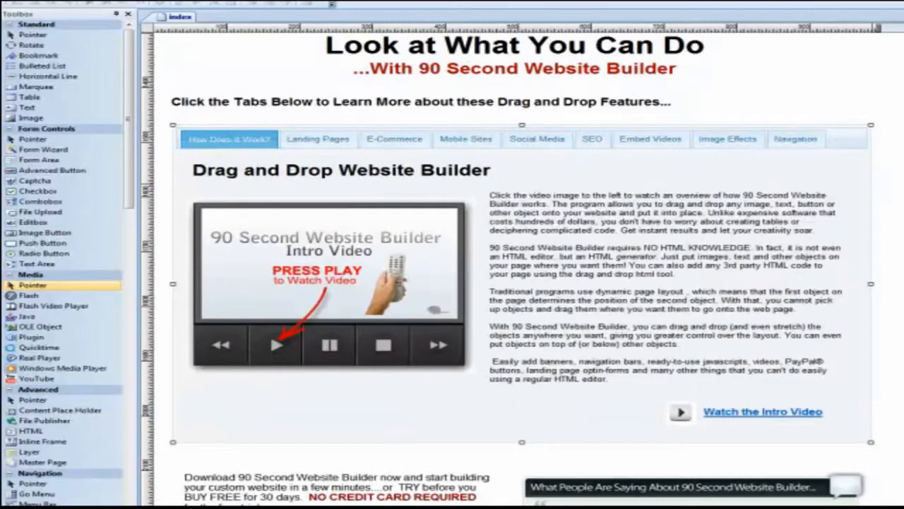
key(Escape)
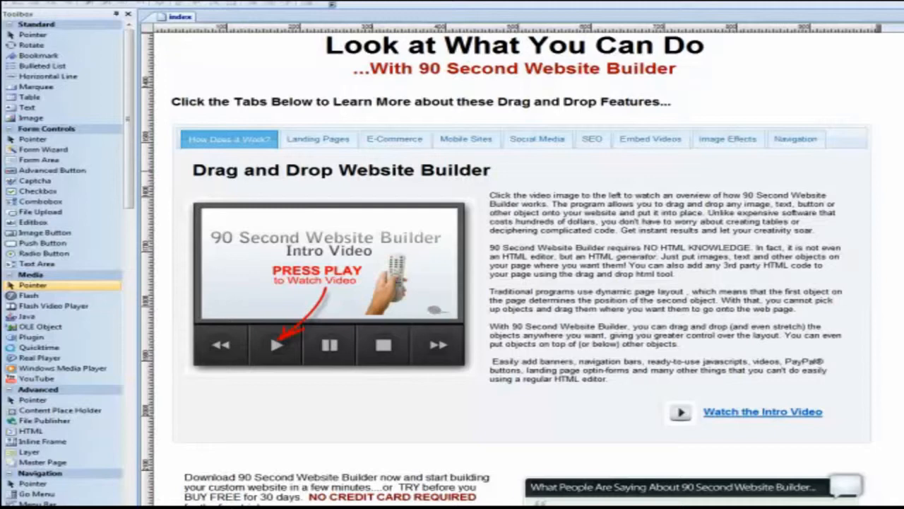
View the tabs from Landing Pages through SEO, return to How Does it Work?, and select its descriptive text block.
click(311, 141)
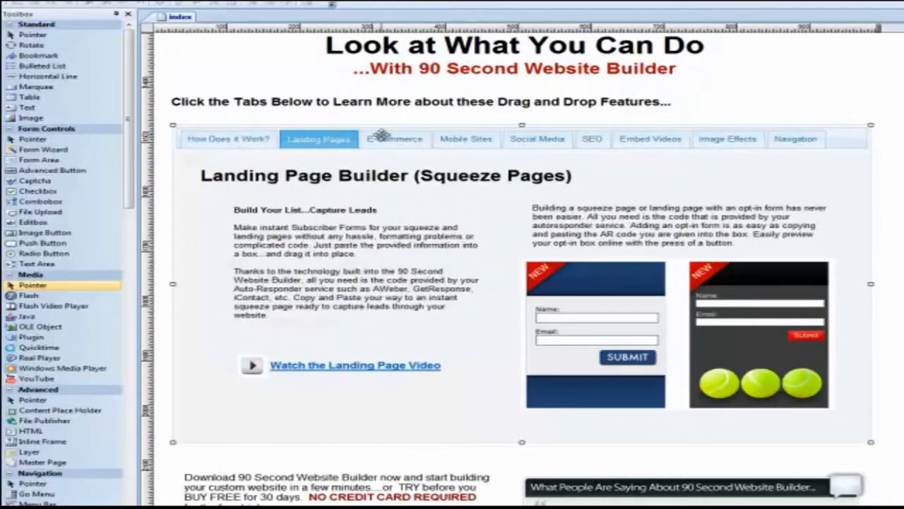
click(385, 138)
click(448, 139)
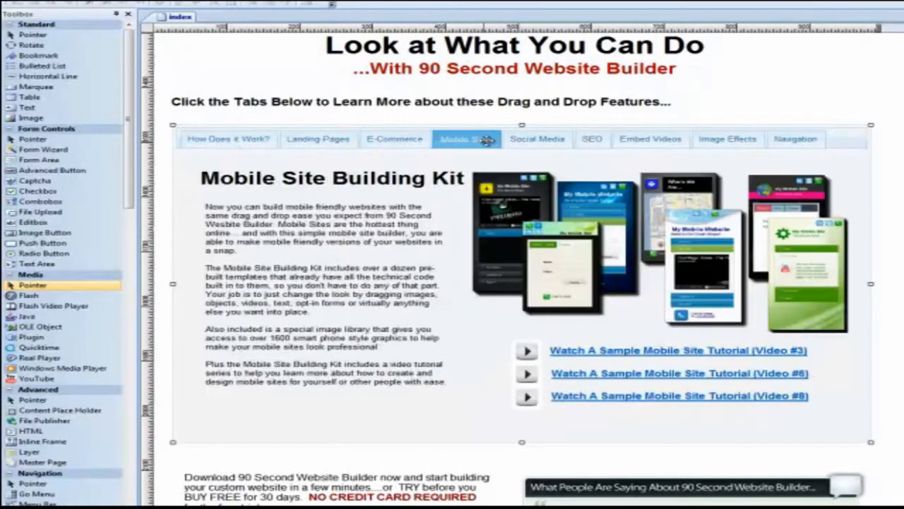
click(548, 139)
click(582, 141)
click(225, 143)
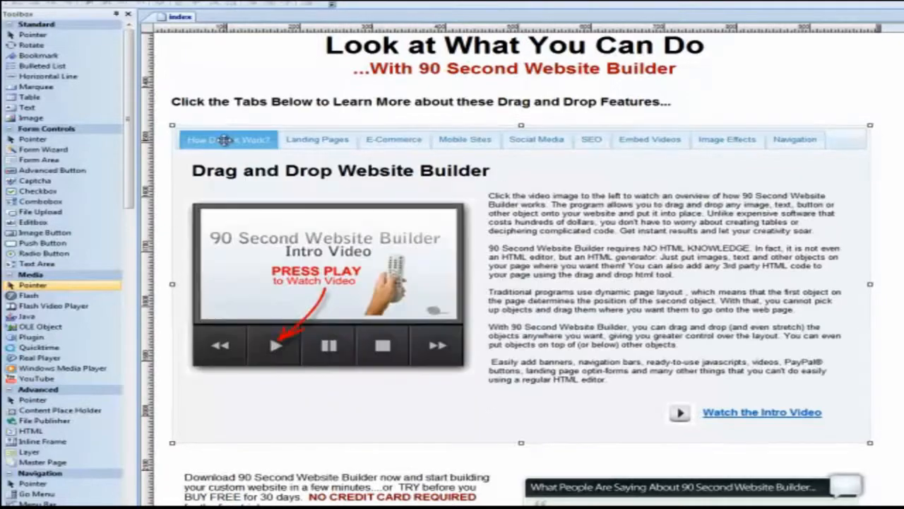
double_click(769, 242)
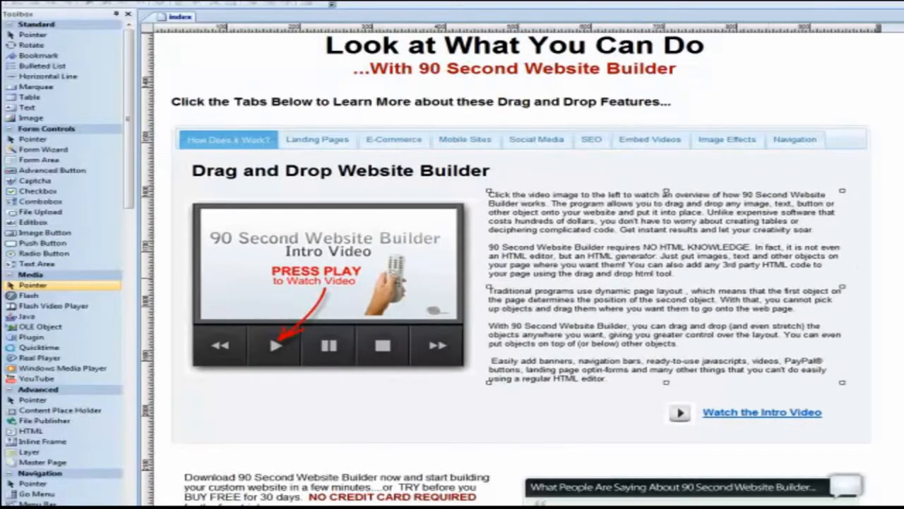